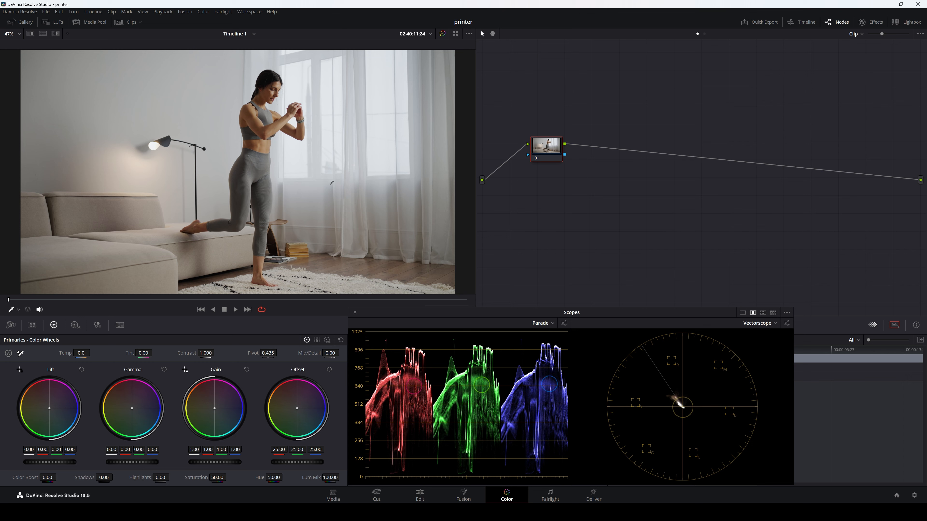
# Check whether the Printer Light Hotkeys option is enabled for color grading.
pyautogui.click(195, 13)
pyautogui.click(203, 11)
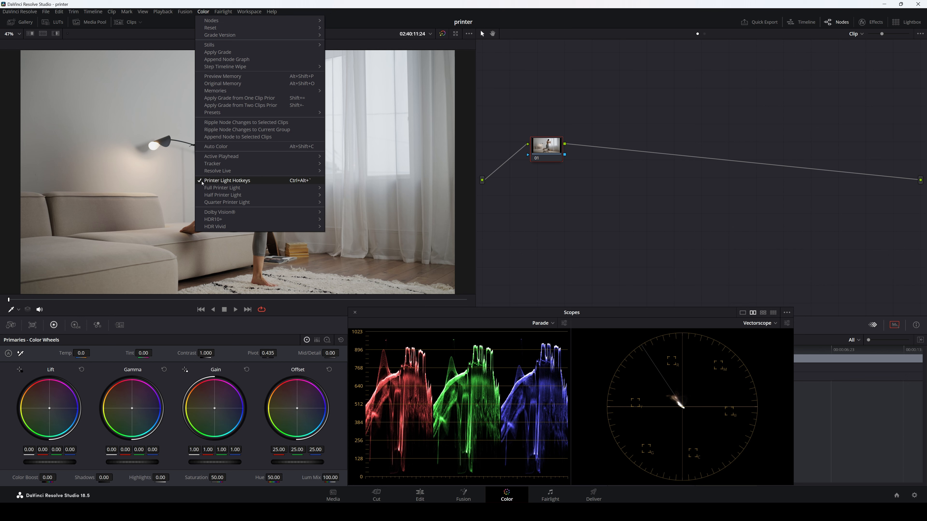
pyautogui.click(498, 98)
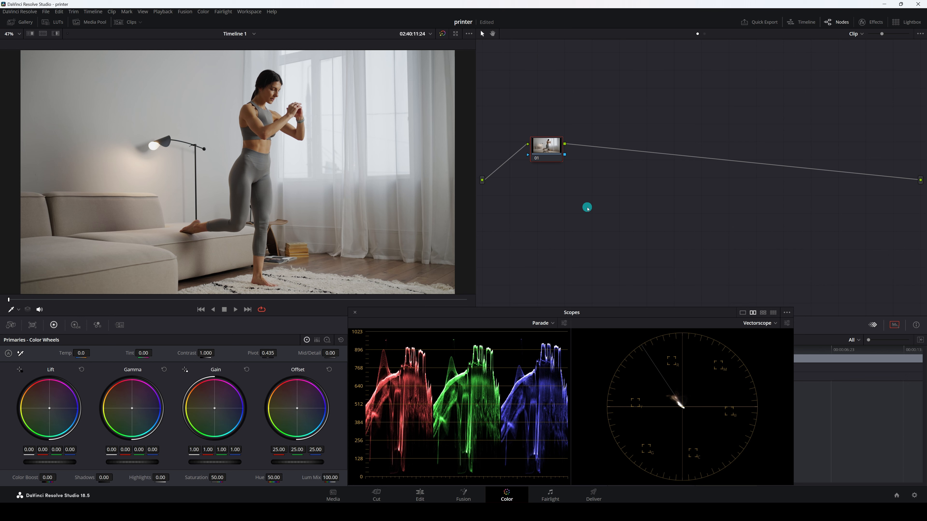
# Raise the red offset of node 01 to 45.00 in full printer light steps.
pyautogui.press('KP_7')
pyautogui.press('KP_7')
pyautogui.press('KP_7')
pyautogui.press('KP_7')
pyautogui.press('KP_7')
pyautogui.press('KP_7')
pyautogui.press('KP_7')
pyautogui.press('KP_7')
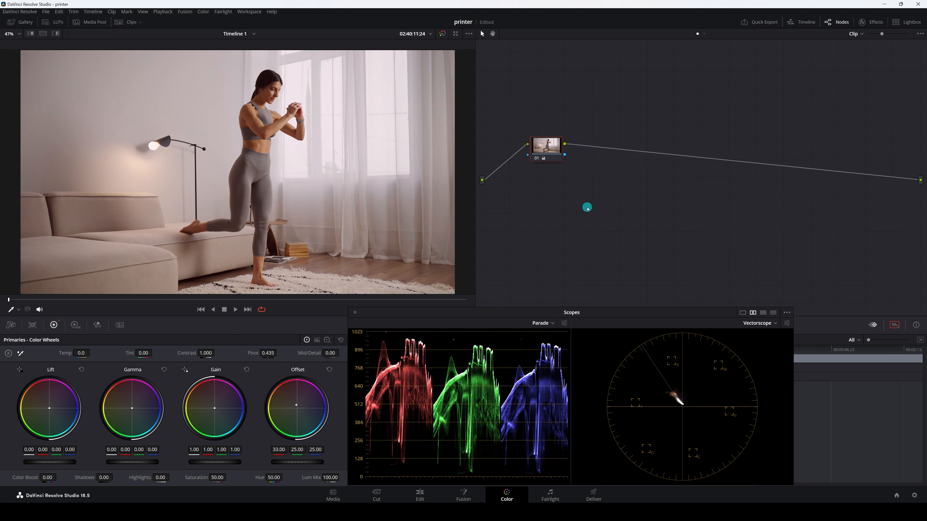
pyautogui.press('KP_7')
pyautogui.press('KP_7')
pyautogui.press('KP_7')
pyautogui.press('KP_7')
pyautogui.press('KP_7')
pyautogui.press('KP_7')
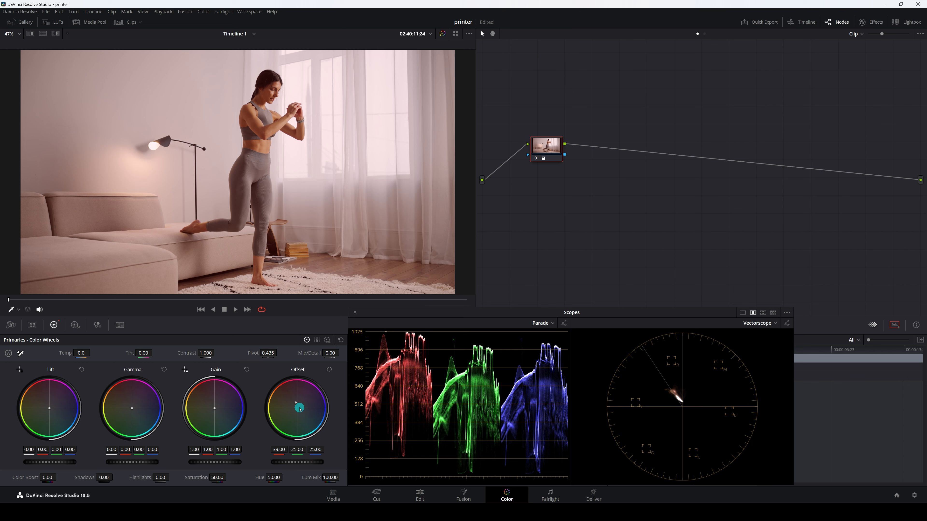
pyautogui.press('KP_7')
pyautogui.press('KP_7')
pyautogui.press('KP_7')
pyautogui.press('KP_7')
pyautogui.press('KP_7')
pyautogui.press('KP_7')
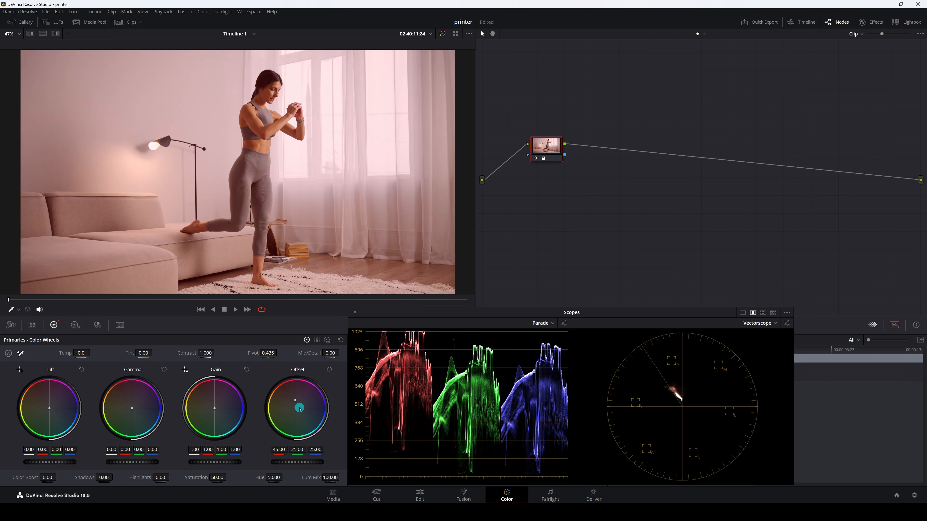
# Lower the red offset of node 01 to 39.00 in full printer light steps.
pyautogui.press('KP_4')
pyautogui.press('KP_4')
pyautogui.press('KP_4')
pyautogui.press('KP_4')
pyautogui.press('KP_4')
pyautogui.press('KP_4')
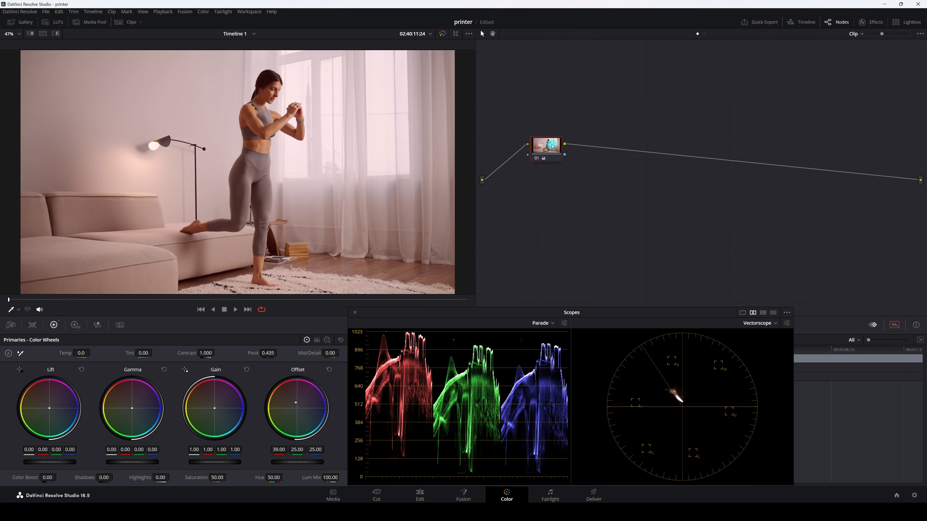
# Reset the grade of node 01 and save the project.
pyautogui.hotkey('shift', 'Home')
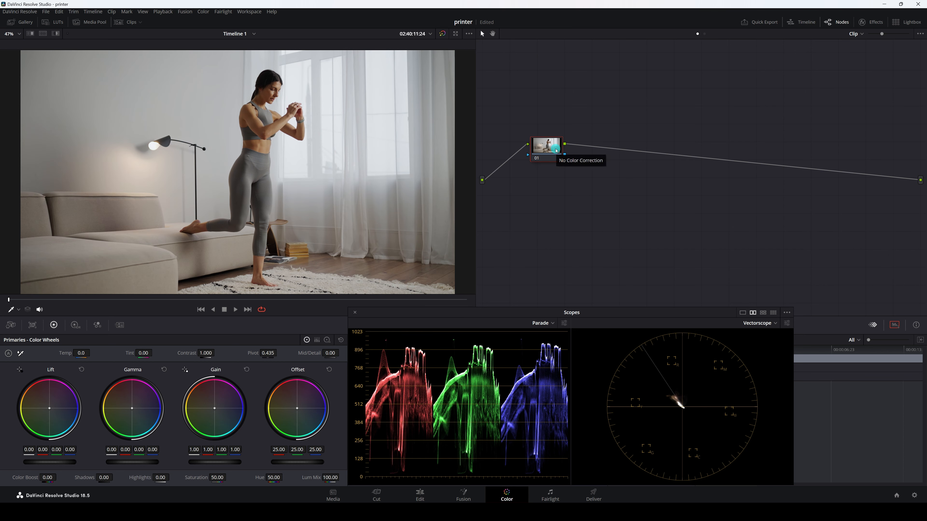
pyautogui.hotkey('ctrl', 's')
# Raise the green offset of node 01 to 50.00 with printer lights and reset the node's grade.
pyautogui.press('KP_8')
pyautogui.press('KP_8')
pyautogui.press('KP_8')
pyautogui.press('KP_8')
pyautogui.press('KP_8')
pyautogui.press('KP_8')
pyautogui.press('KP_8')
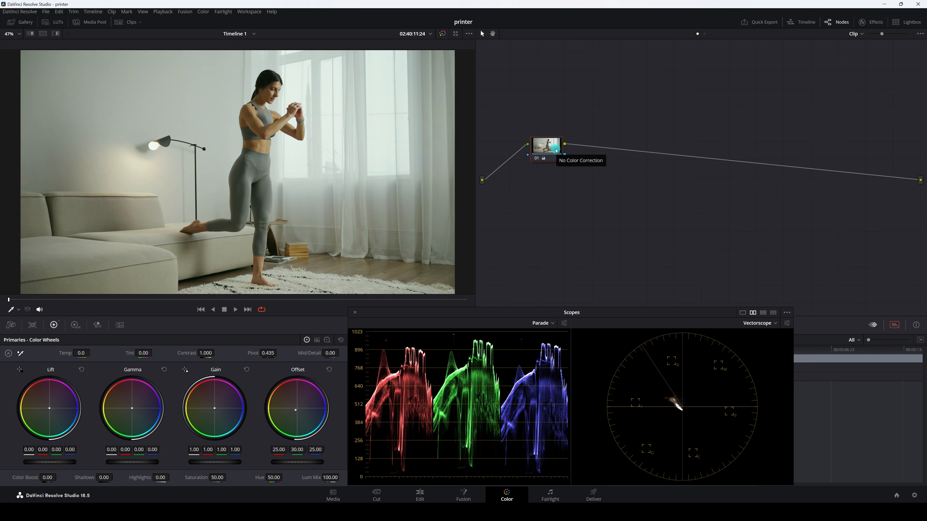
pyautogui.press('KP_8')
pyautogui.press('KP_8')
pyautogui.press('KP_8')
pyautogui.press('KP_8')
pyautogui.press('KP_8')
pyautogui.press('KP_8')
pyautogui.press('KP_8')
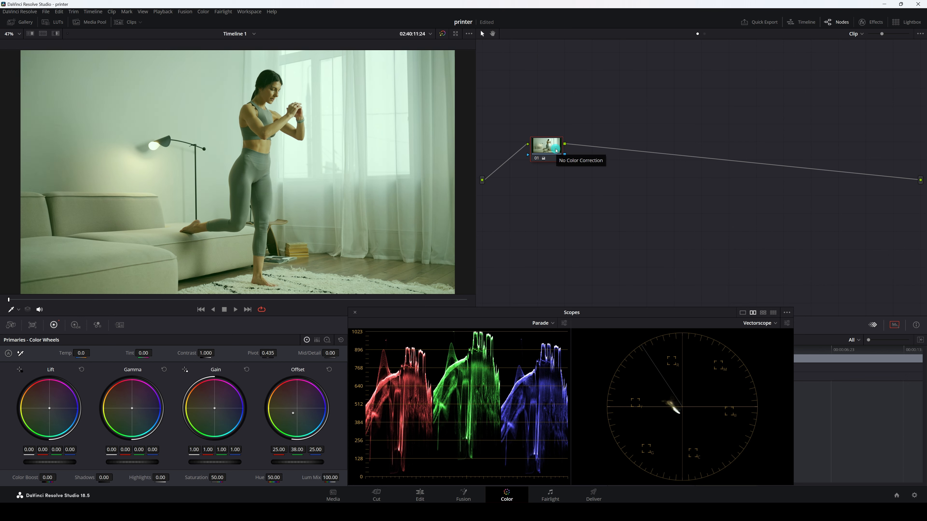
pyautogui.press('KP_8')
pyautogui.press('KP_8')
pyautogui.press('KP_8')
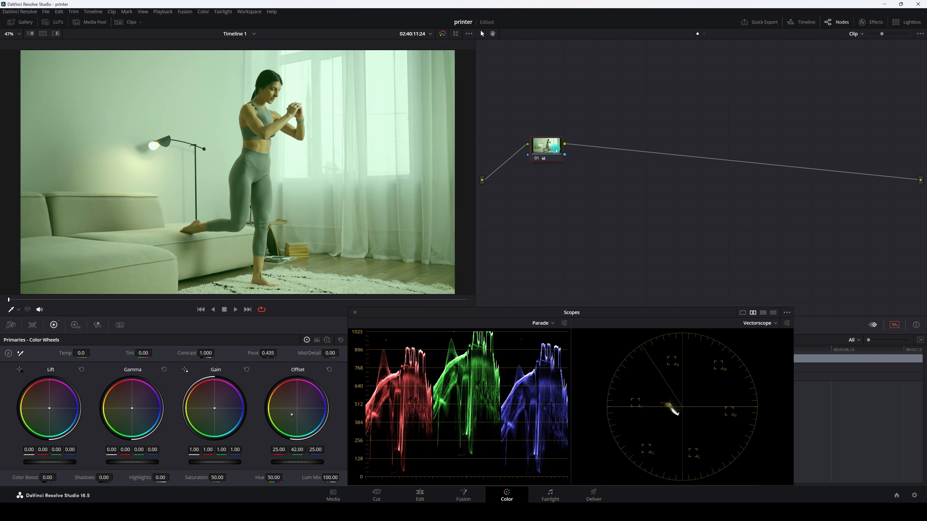
pyautogui.press('KP_8')
pyautogui.press('KP_8')
pyautogui.press('KP_8')
pyautogui.press('KP_8')
pyautogui.press('KP_8')
pyautogui.press('KP_8')
pyautogui.press('KP_8')
pyautogui.press('KP_8')
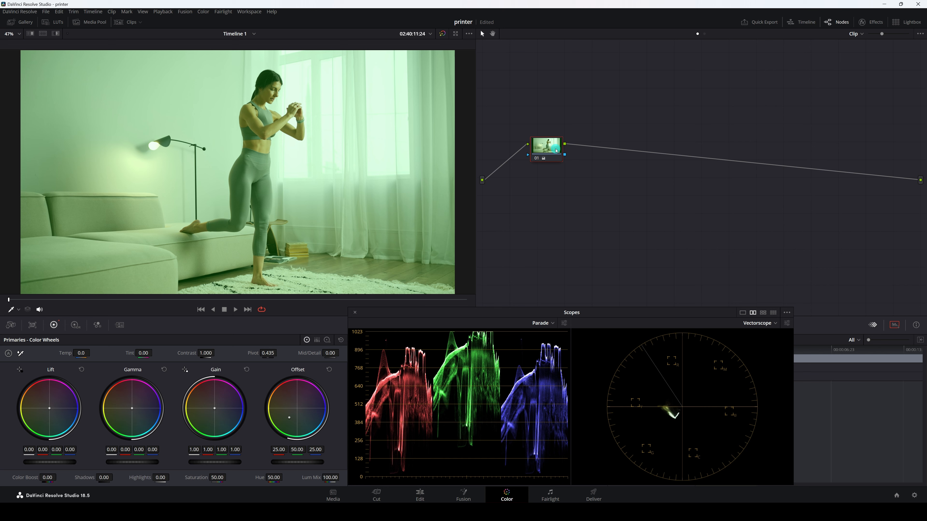
pyautogui.rightClick(557, 150)
pyautogui.click(562, 154)
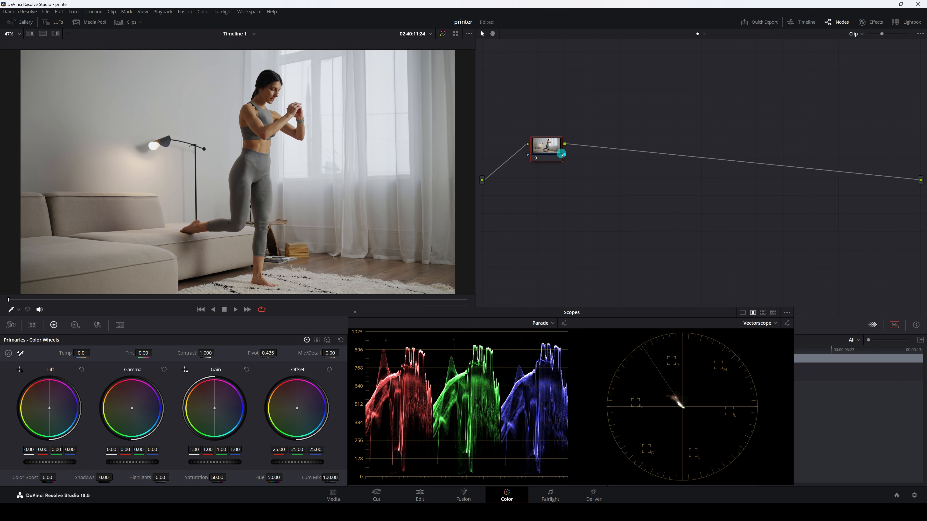
# Raise the blue offset of node 01 to 52.00 with printer lights and reset the node's grade.
pyautogui.press('KP_9')
pyautogui.press('KP_9')
pyautogui.press('KP_9')
pyautogui.press('KP_9')
pyautogui.press('KP_9')
pyautogui.press('KP_9')
pyautogui.press('KP_9')
pyautogui.press('KP_9')
pyautogui.press('KP_9')
pyautogui.press('KP_9')
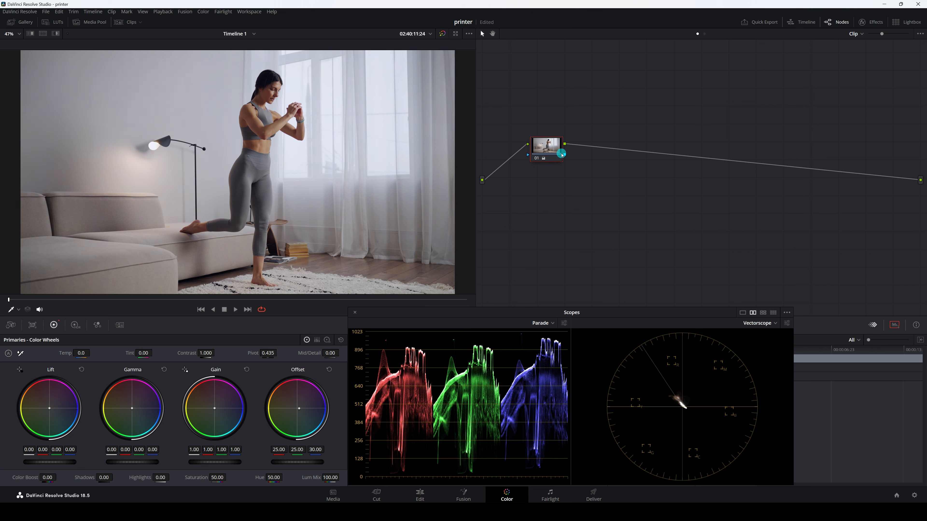
pyautogui.press('KP_9')
pyautogui.press('KP_9')
pyautogui.press('KP_9')
pyautogui.press('KP_9')
pyautogui.press('KP_9')
pyautogui.press('KP_9')
pyautogui.press('KP_9')
pyautogui.press('KP_9')
pyautogui.press('KP_9')
pyautogui.press('KP_9')
pyautogui.press('KP_9')
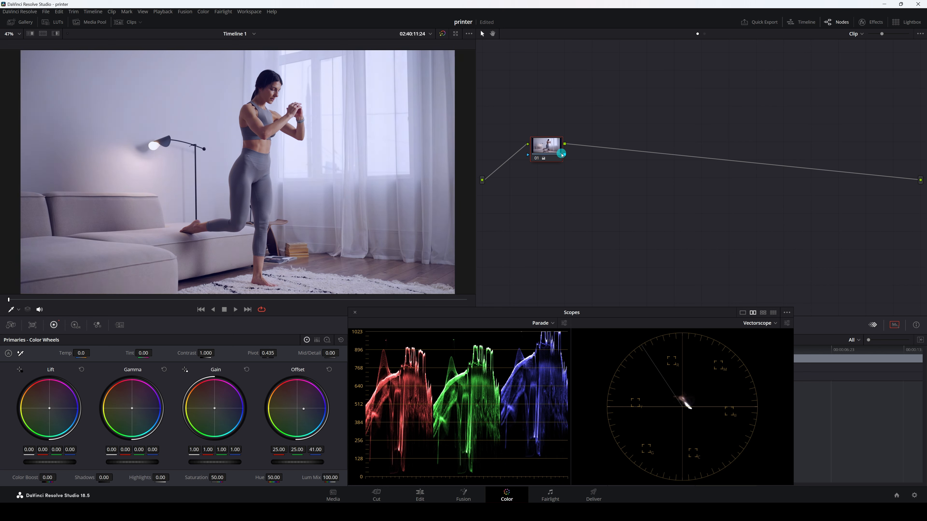
pyautogui.press('KP_9')
pyautogui.press('KP_9')
pyautogui.press('KP_9')
pyautogui.press('KP_9')
pyautogui.press('KP_9')
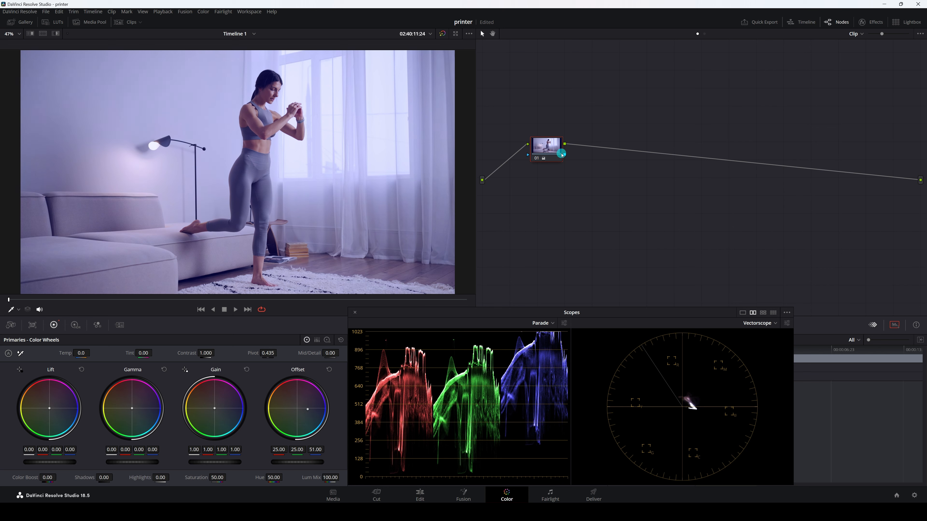
pyautogui.rightClick(544, 152)
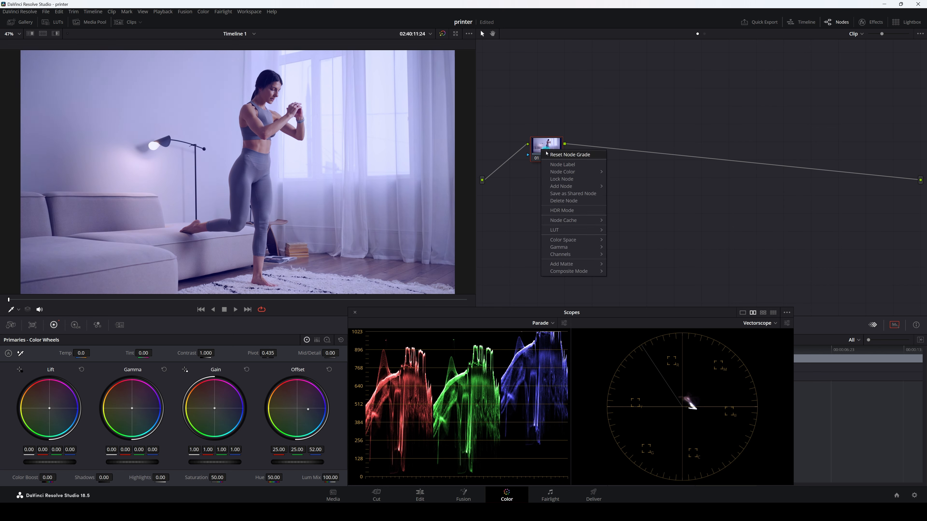
pyautogui.click(546, 153)
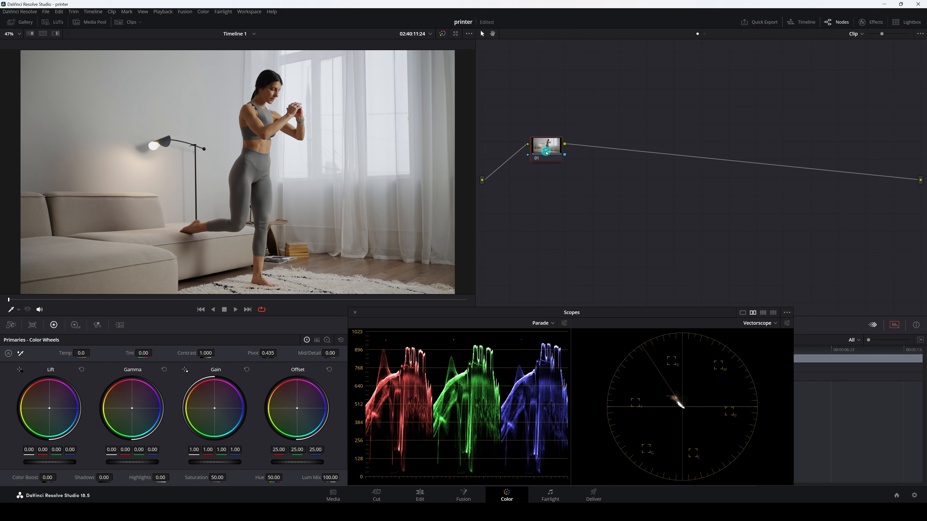
# Lower the red offset of node 01 to 3.00 for a cyan shift and reset the node's grade.
pyautogui.click(589, 211)
pyautogui.press('KP_7')
pyautogui.press('KP_7')
pyautogui.press('KP_7')
pyautogui.press('KP_7')
pyautogui.press('KP_7')
pyautogui.press('KP_7')
pyautogui.press('KP_7')
pyautogui.press('KP_7')
pyautogui.press('KP_7')
pyautogui.press('KP_7')
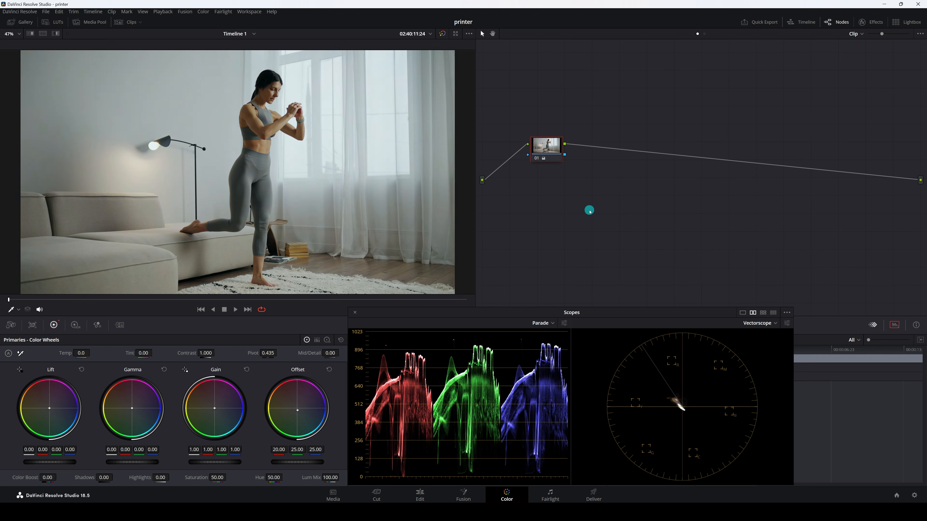
pyautogui.press('KP_7')
pyautogui.press('KP_7')
pyautogui.press('KP_7')
pyautogui.press('KP_7')
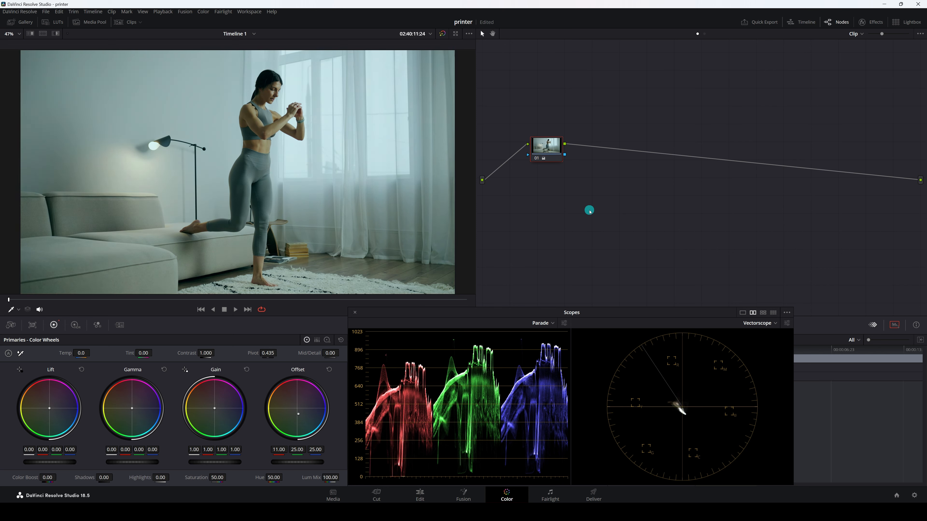
pyautogui.press('KP_7')
pyautogui.press('KP_7')
pyautogui.press('KP_7')
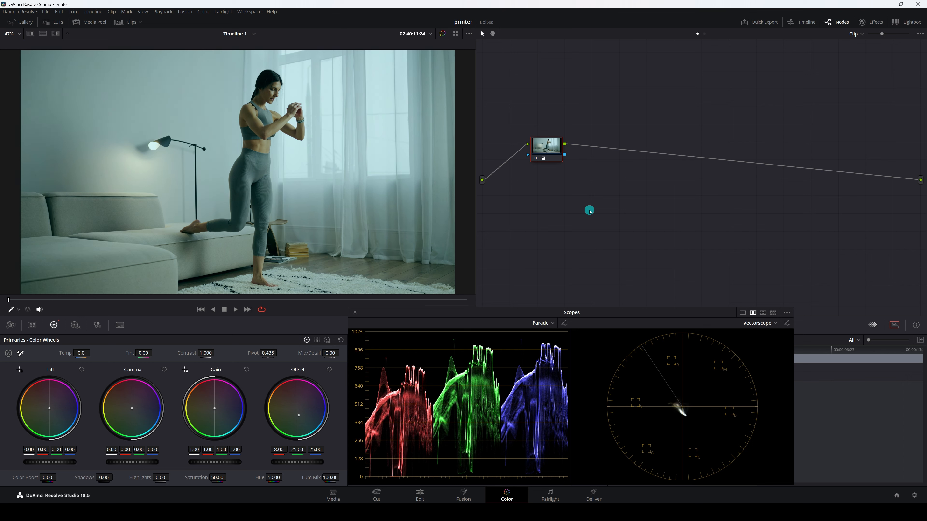
pyautogui.press('KP_7')
pyautogui.press('KP_7')
pyautogui.press('KP_7')
pyautogui.press('KP_7')
pyautogui.press('KP_7')
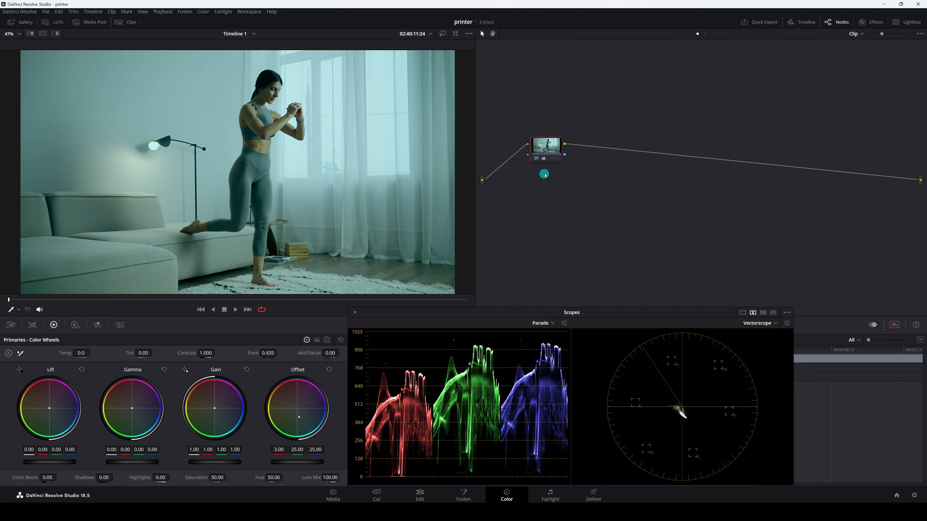
pyautogui.rightClick(552, 156)
pyautogui.click(557, 158)
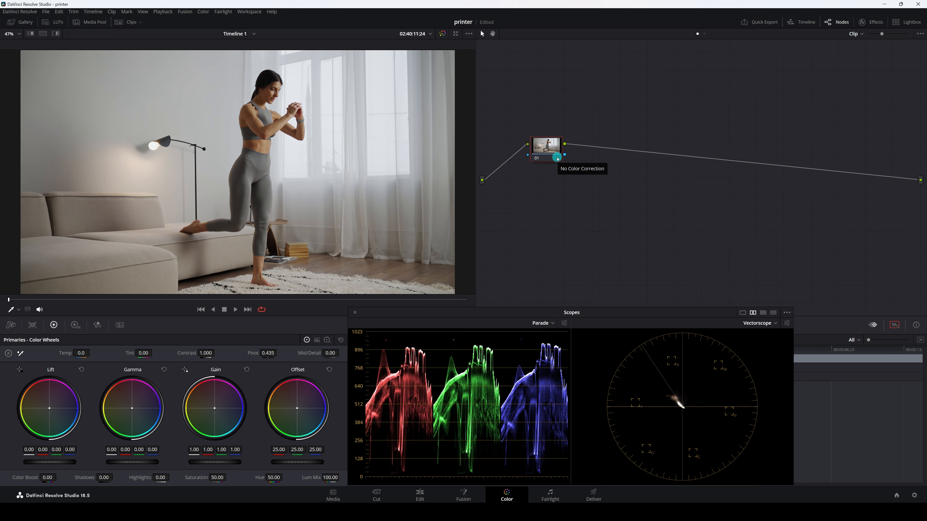
# Lower the green offset of node 01 to 2.00 for a magenta shift using printer lights.
pyautogui.press('KP_8')
pyautogui.press('KP_8')
pyautogui.press('KP_8')
pyautogui.press('KP_8')
pyautogui.press('KP_8')
pyautogui.press('KP_8')
pyautogui.press('KP_8')
pyautogui.press('KP_8')
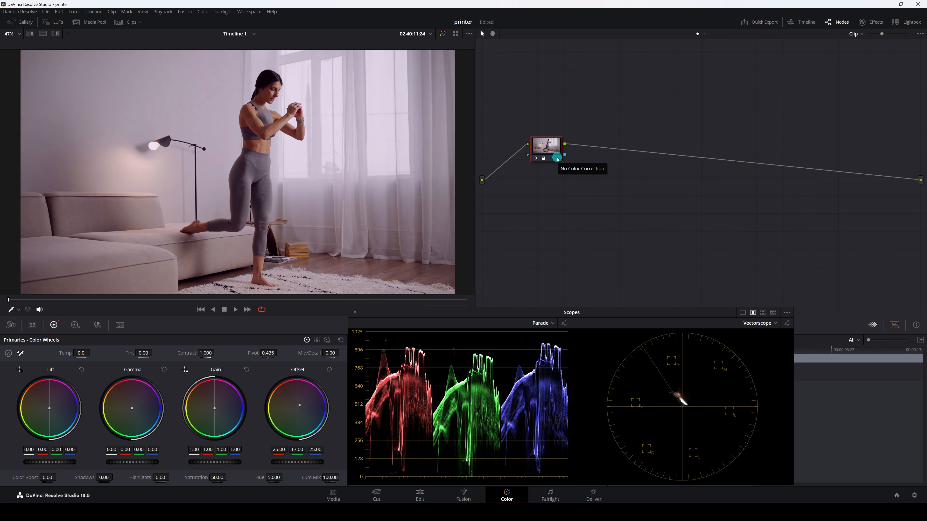
pyautogui.press('KP_8')
pyautogui.press('KP_8')
pyautogui.press('KP_8')
pyautogui.press('KP_8')
pyautogui.press('KP_8')
pyautogui.press('KP_8')
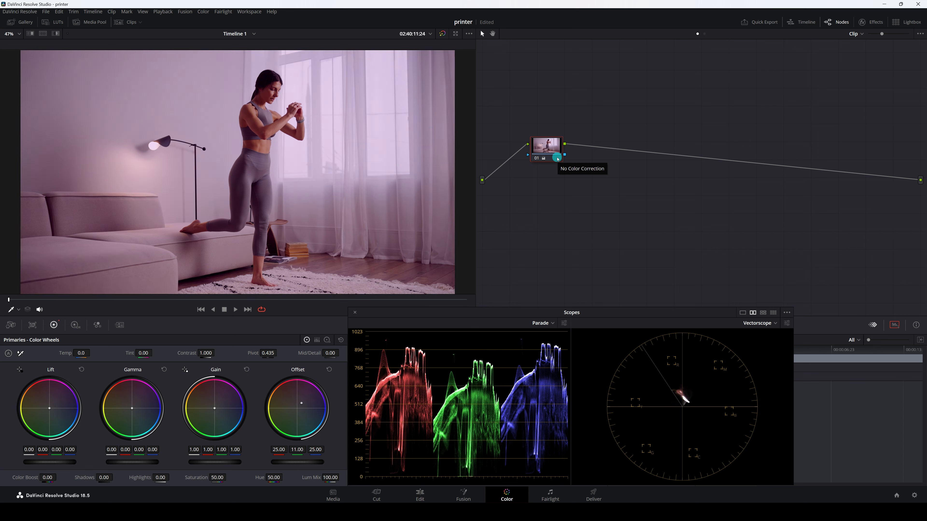
pyautogui.press('KP_8')
pyautogui.press('KP_8')
pyautogui.press('KP_8')
pyautogui.press('KP_8')
pyautogui.press('KP_8')
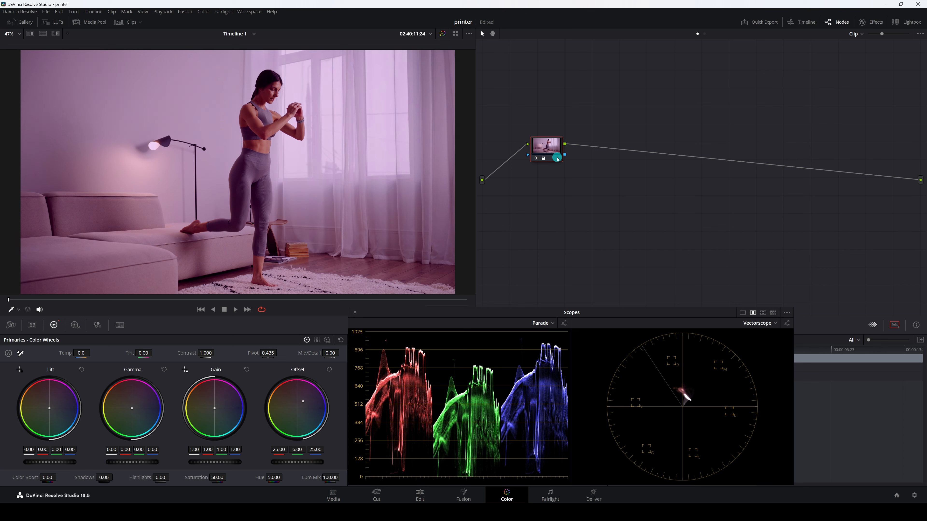
pyautogui.press('KP_8')
pyautogui.press('KP_8')
pyautogui.press('KP_8')
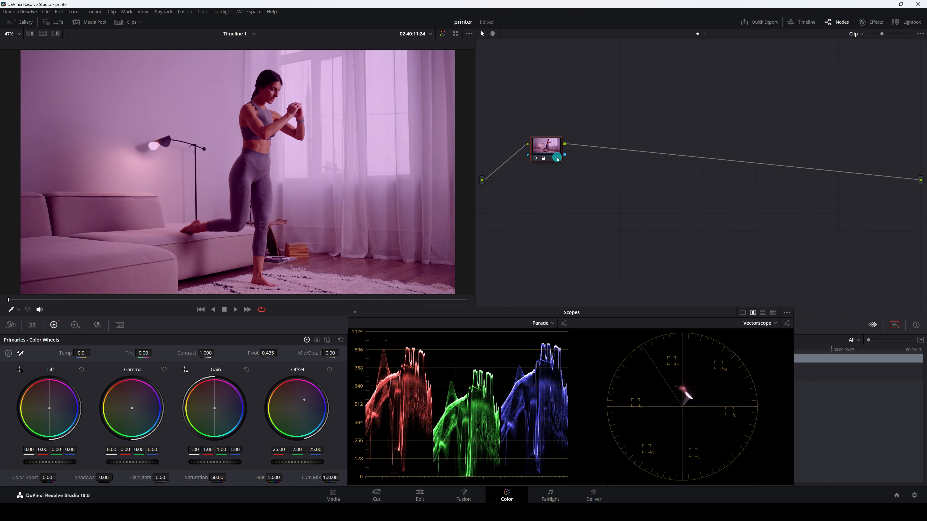
# Clear the green offset change from node 01 and save the project.
pyautogui.hotkey('ctrl', 'z')
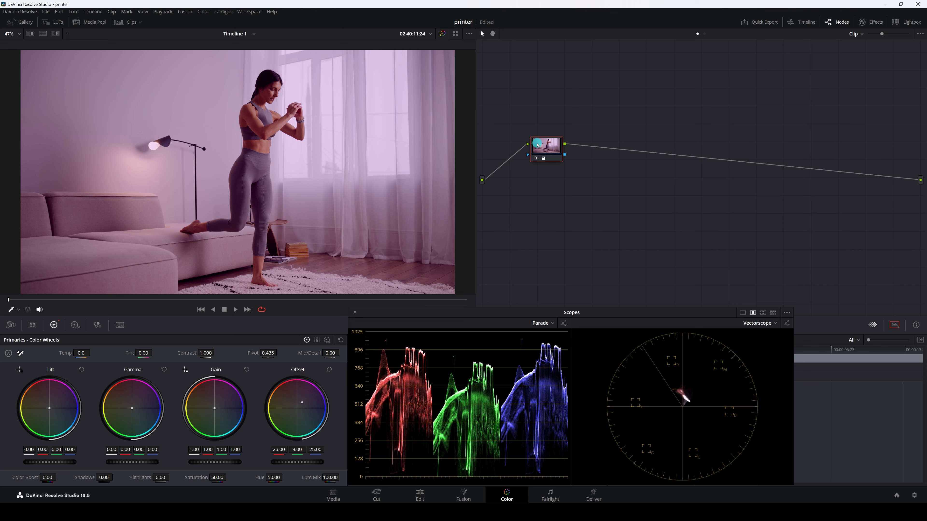
pyautogui.rightClick(543, 147)
pyautogui.hotkey('ctrl', 'z')
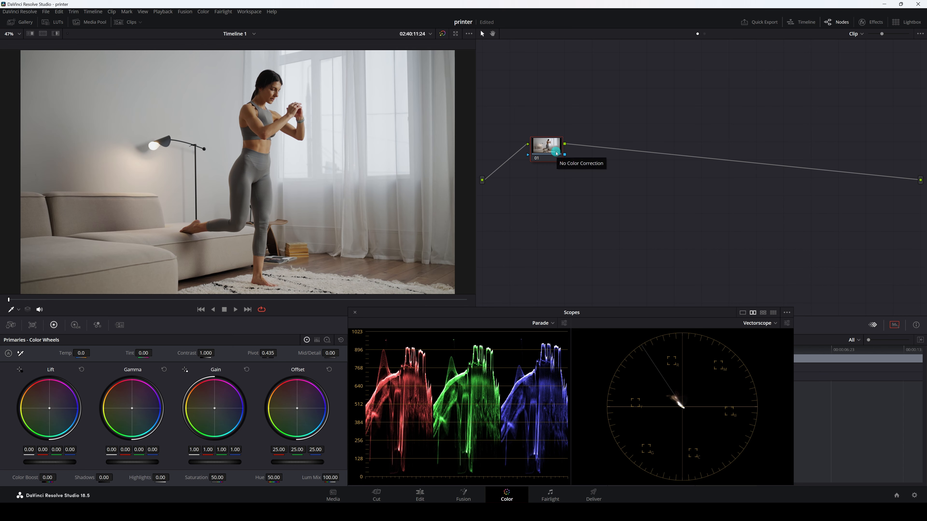
pyautogui.hotkey('ctrl', 's')
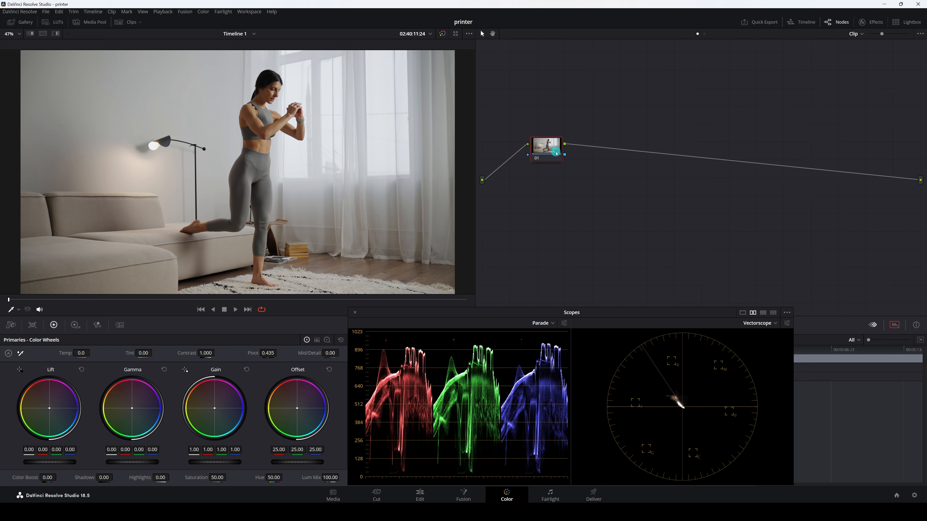
# Lower the blue offset of node 01 to 5.00 for a yellow shift using printer lights.
pyautogui.press('KP_6')
pyautogui.press('KP_6')
pyautogui.press('KP_6')
pyautogui.press('KP_6')
pyautogui.press('KP_6')
pyautogui.press('KP_6')
pyautogui.press('KP_6')
pyautogui.press('KP_6')
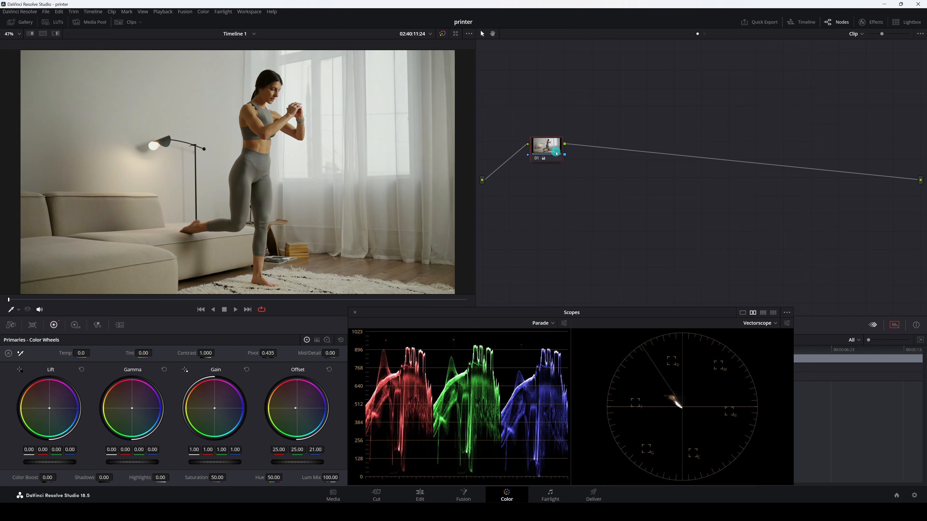
pyautogui.press('KP_6')
pyautogui.press('KP_6')
pyautogui.press('KP_6')
pyautogui.press('KP_6')
pyautogui.press('KP_6')
pyautogui.press('KP_6')
pyautogui.press('KP_6')
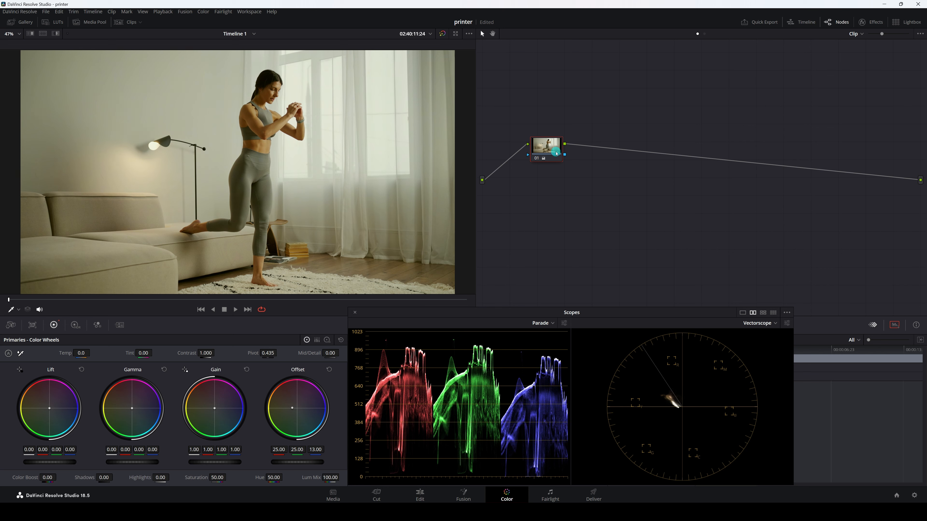
pyautogui.press('KP_6')
pyautogui.press('KP_6')
pyautogui.press('KP_6')
pyautogui.press('KP_6')
pyautogui.press('KP_6')
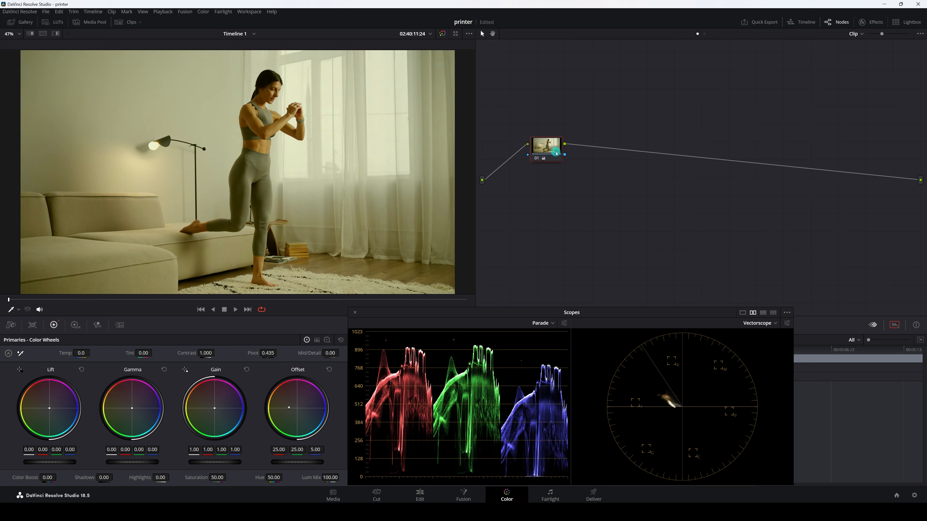
# Lower the blue offset of node 01 to -3.00 using printer lights and reset the node's grade.
pyautogui.press('KP_6')
pyautogui.press('KP_6')
pyautogui.press('KP_6')
pyautogui.press('KP_6')
pyautogui.press('KP_6')
pyautogui.press('KP_6')
pyautogui.press('KP_6')
pyautogui.press('KP_6')
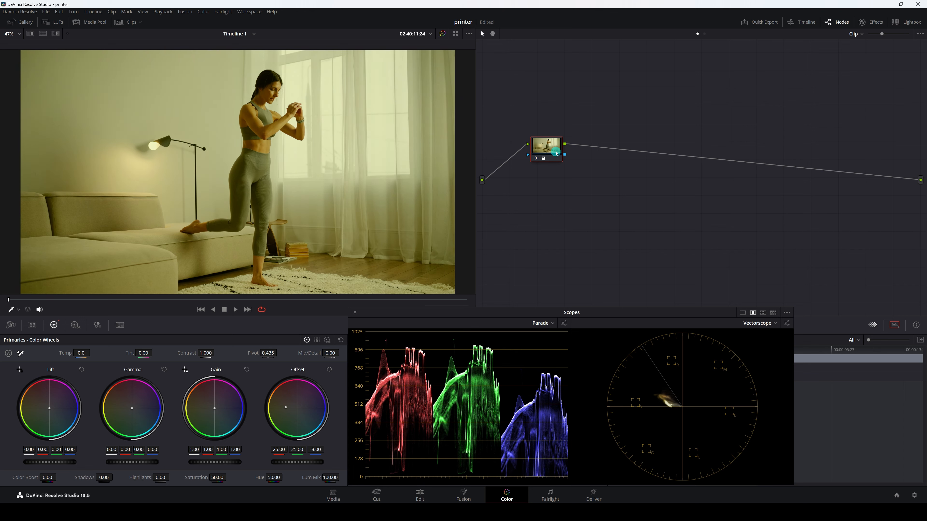
pyautogui.rightClick(556, 152)
pyautogui.click(556, 153)
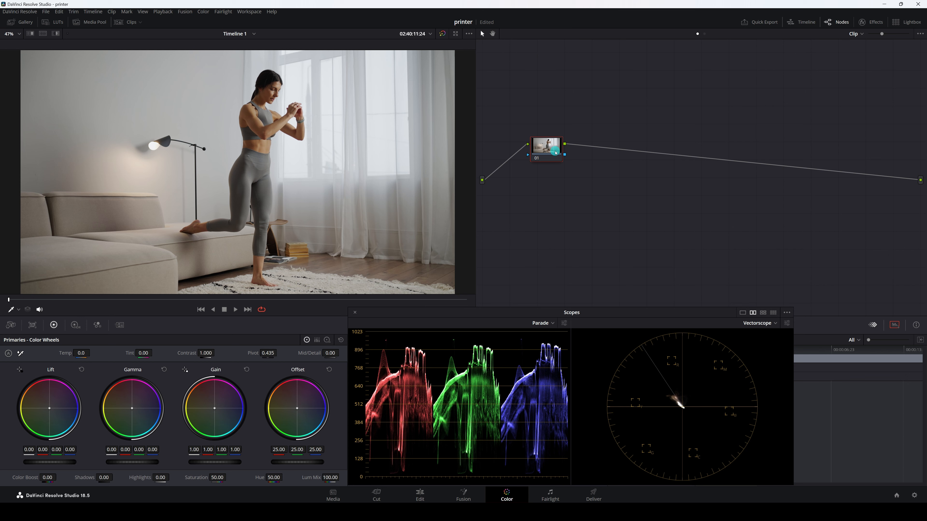
# Raise the green and blue offsets of node 01 together to 57.00 for a cyan shift, and reset the node's grade.
pyautogui.click(602, 222)
pyautogui.press('4')
pyautogui.press('4')
pyautogui.press('4')
pyautogui.press('4')
pyautogui.press('4')
pyautogui.press('4')
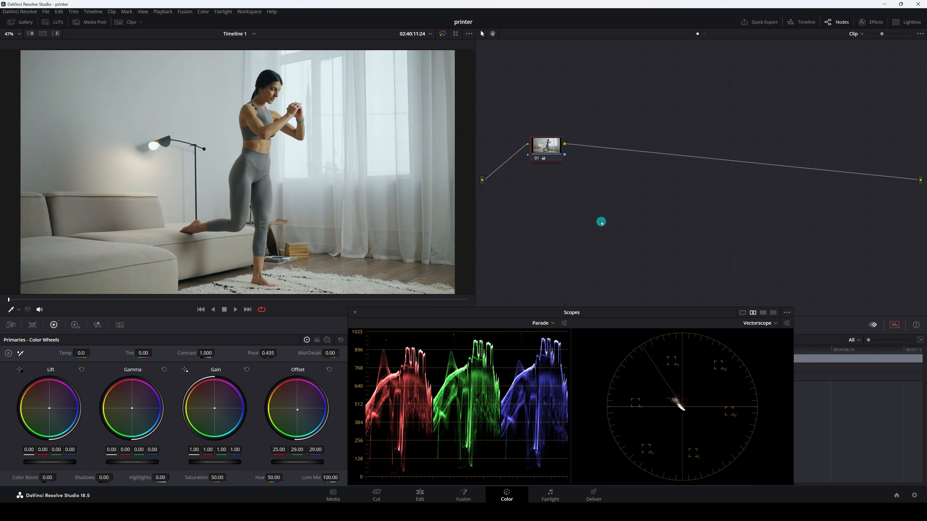
pyautogui.press('4')
pyautogui.press('4')
pyautogui.press('4')
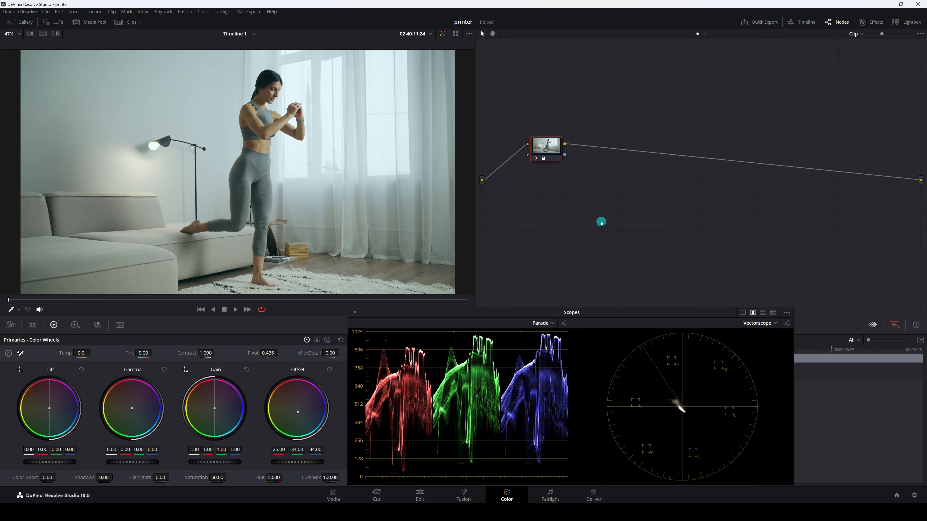
pyautogui.press('4')
pyautogui.press('4')
pyautogui.press('4')
pyautogui.press('4')
pyautogui.press('4')
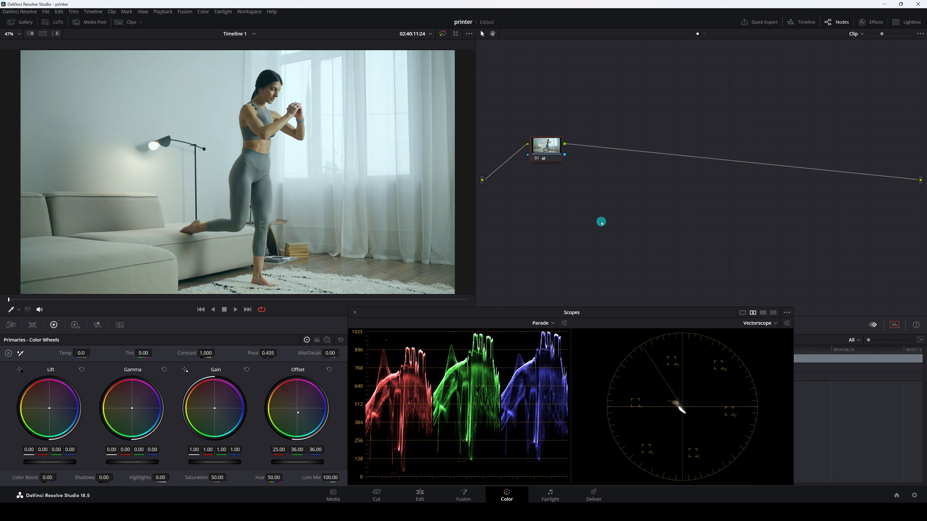
pyautogui.press('4')
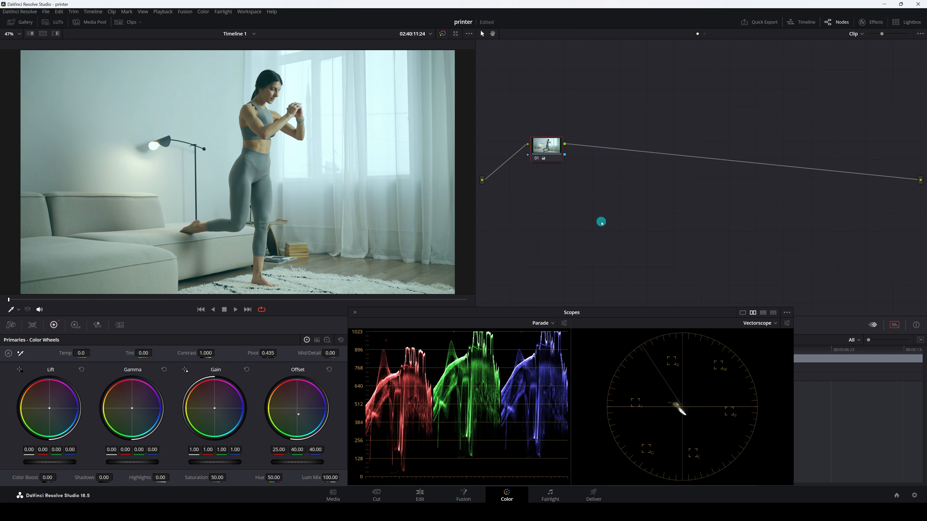
pyautogui.press('4')
pyautogui.press('4')
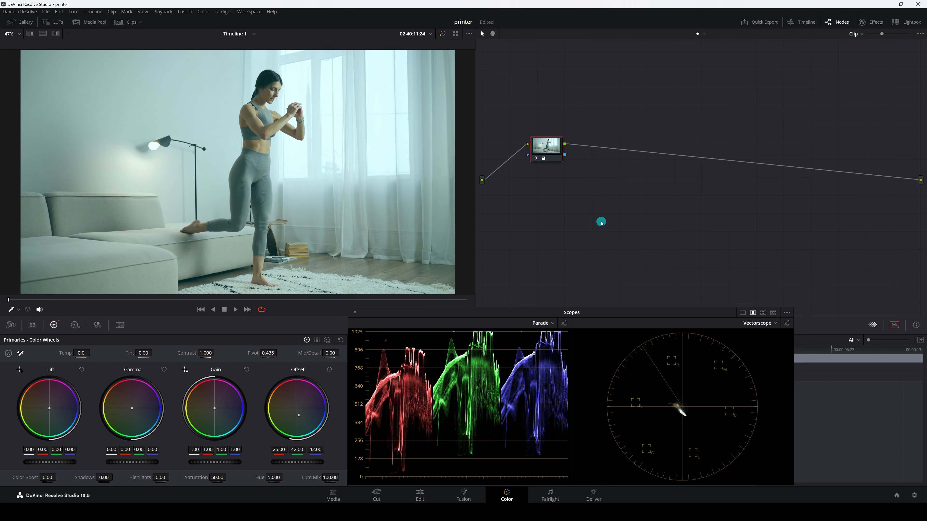
pyautogui.press('4')
pyautogui.press('4')
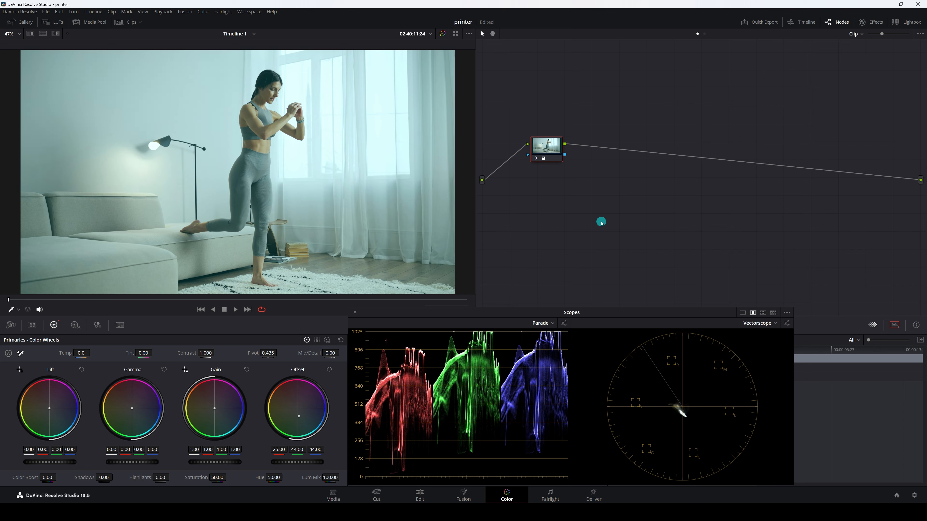
pyautogui.press('4')
pyautogui.press('4')
pyautogui.press('4')
pyautogui.press('4')
pyautogui.press('4')
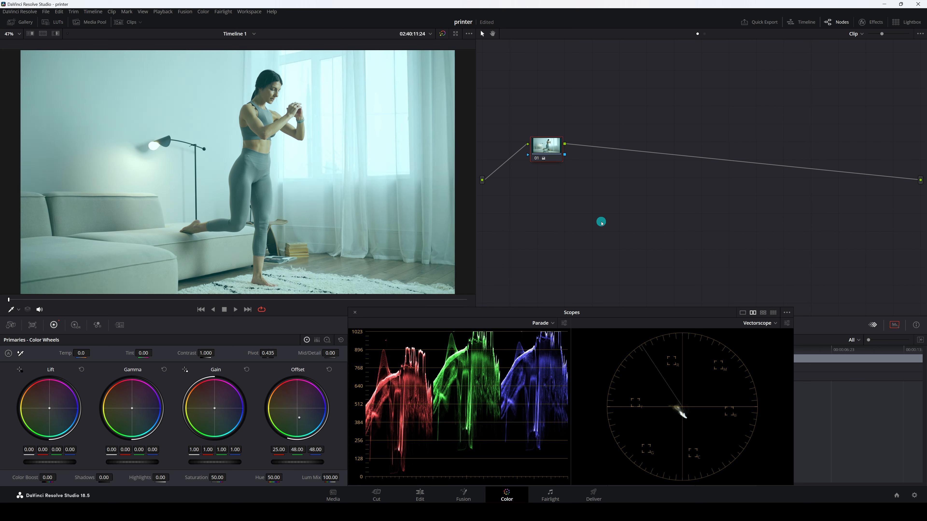
pyautogui.press('4')
pyautogui.press('4')
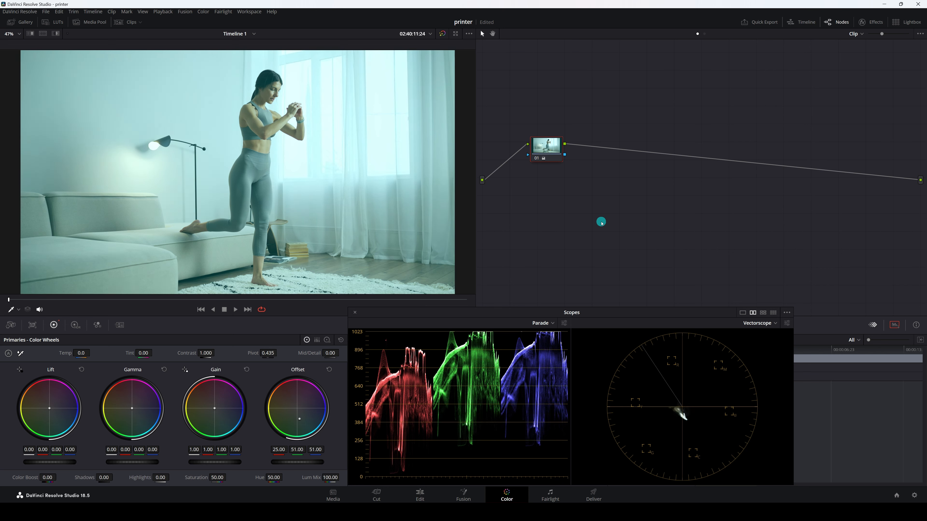
pyautogui.press('4')
pyautogui.press('4')
pyautogui.press('4')
pyautogui.press('4')
pyautogui.press('4')
pyautogui.press('4')
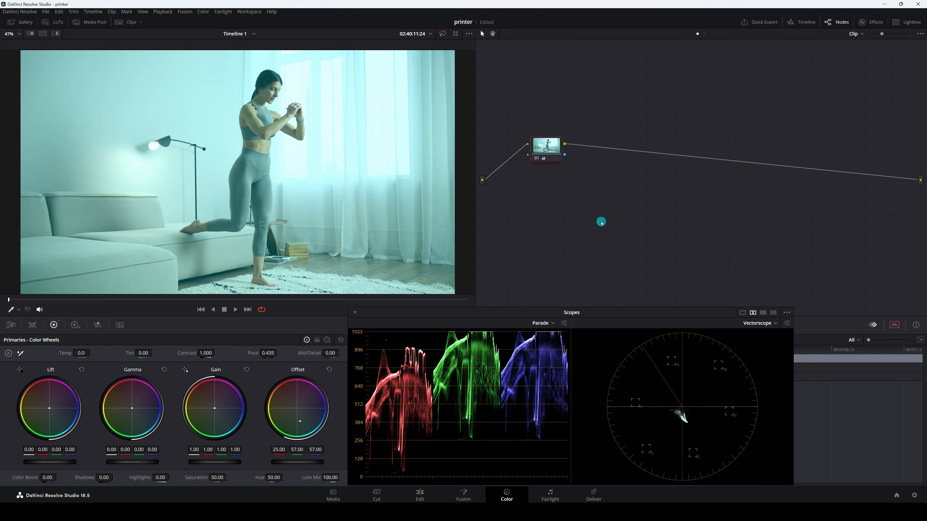
pyautogui.rightClick(553, 141)
pyautogui.click(576, 185)
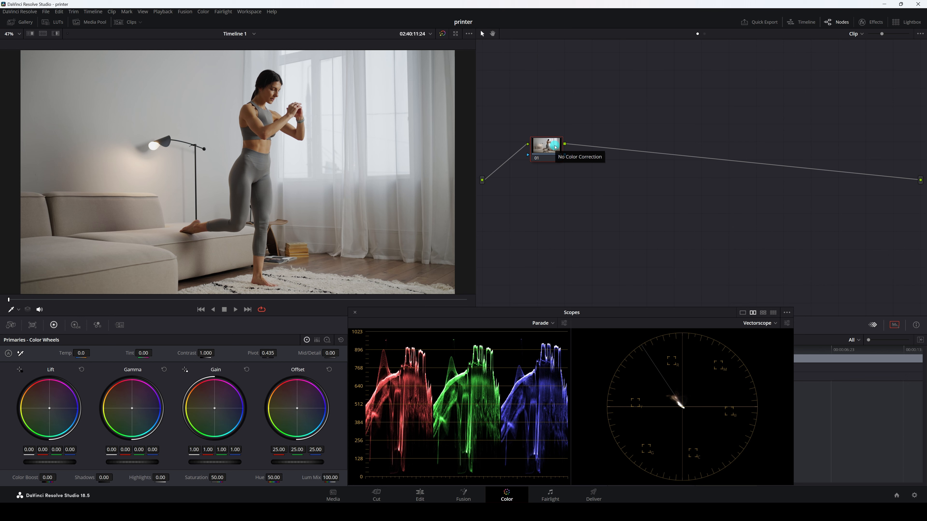
# Raise the red and blue offsets of node 01 together to 52.00 for a magenta shift, and reset the node's grade.
pyautogui.press('KP_5')
pyautogui.press('KP_5')
pyautogui.press('KP_5')
pyautogui.press('KP_5')
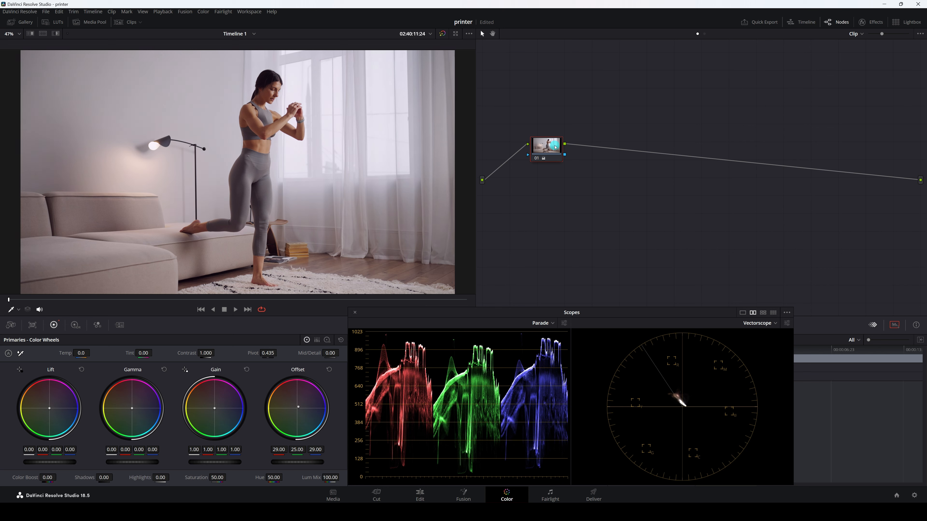
pyautogui.press('KP_5')
pyautogui.press('KP_5')
pyautogui.press('KP_5')
pyautogui.press('KP_5')
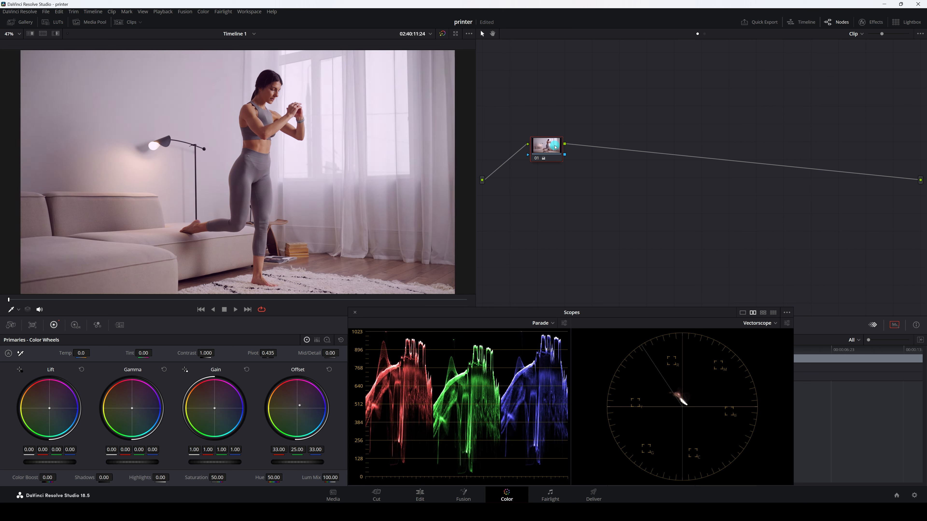
pyautogui.press('KP_5')
pyautogui.press('KP_5')
pyautogui.press('KP_5')
pyautogui.press('KP_5')
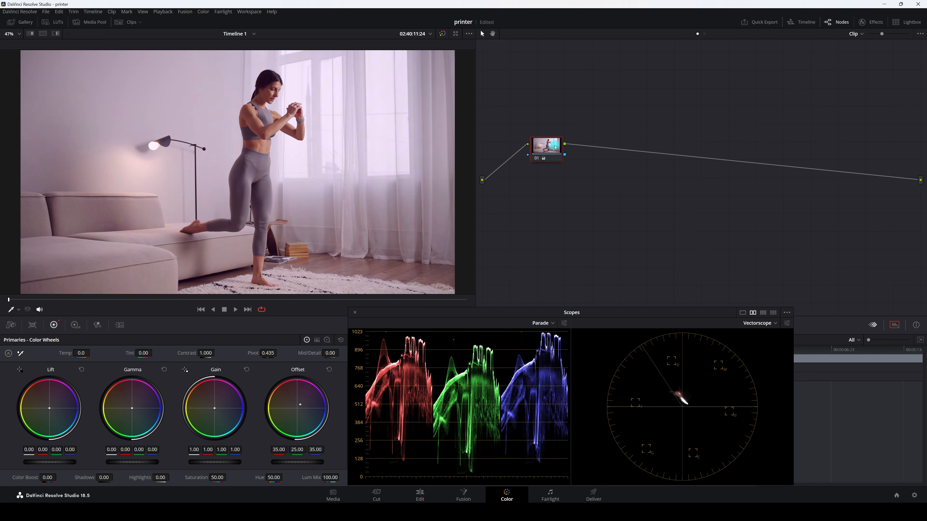
pyautogui.press('KP_5')
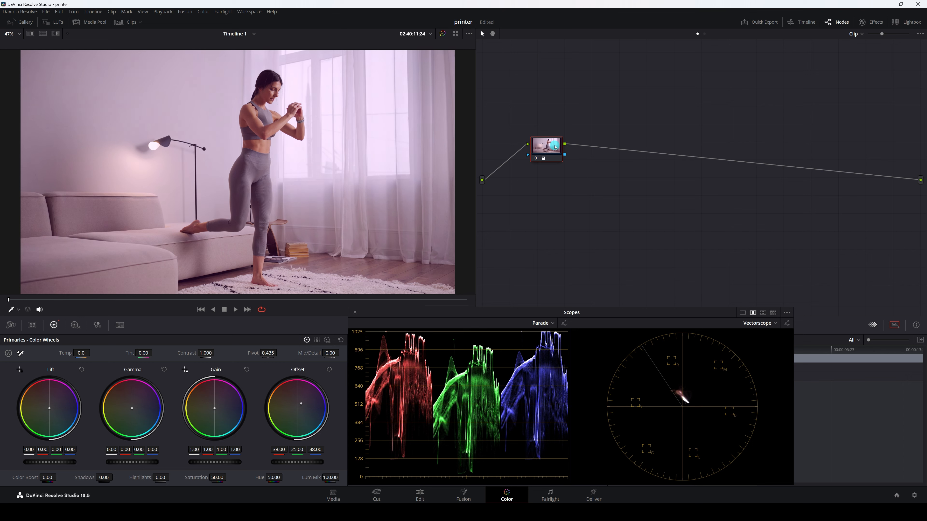
pyautogui.press('KP_5')
pyautogui.press('KP_5')
pyautogui.press('KP_5')
pyautogui.press('KP_5')
pyautogui.press('KP_5')
pyautogui.press('KP_5')
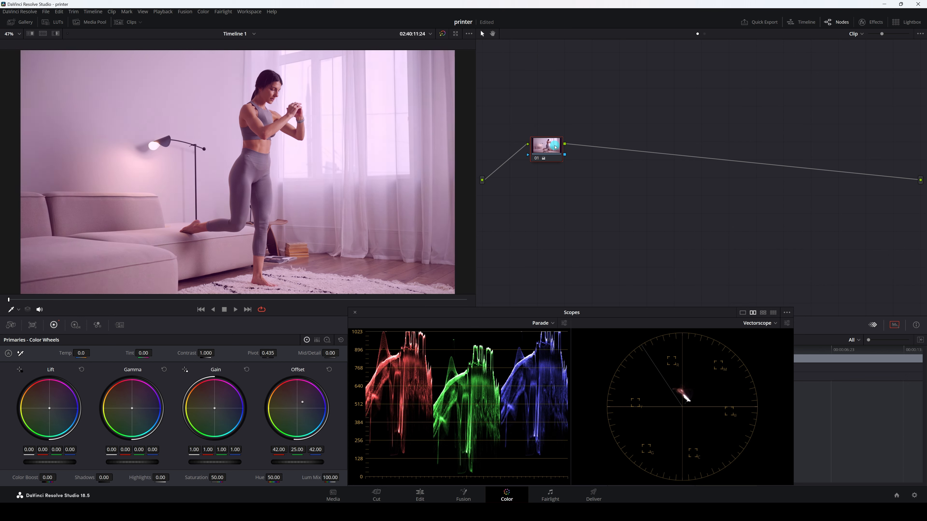
pyautogui.press('KP_5')
pyautogui.press('KP_5')
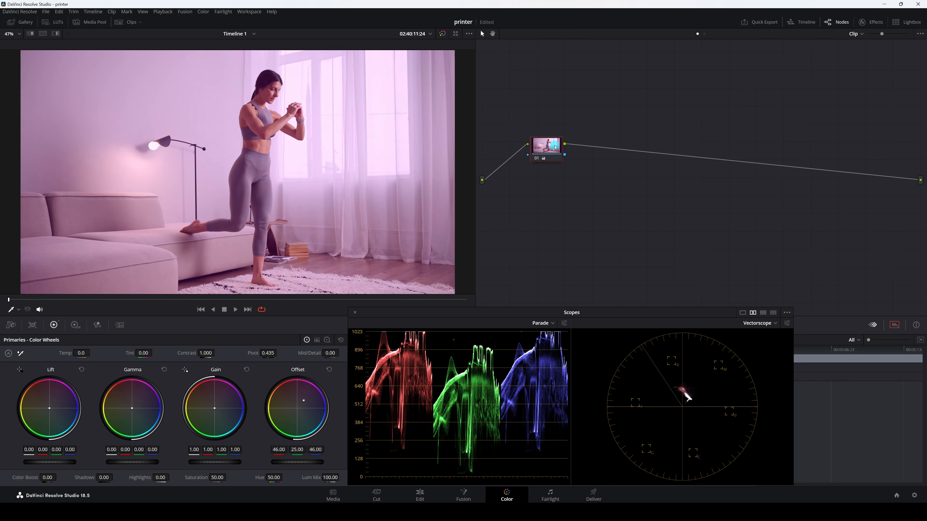
pyautogui.press('KP_5')
pyautogui.press('KP_5')
pyautogui.press('KP_5')
pyautogui.press('KP_5')
pyautogui.press('KP_5')
pyautogui.press('KP_5')
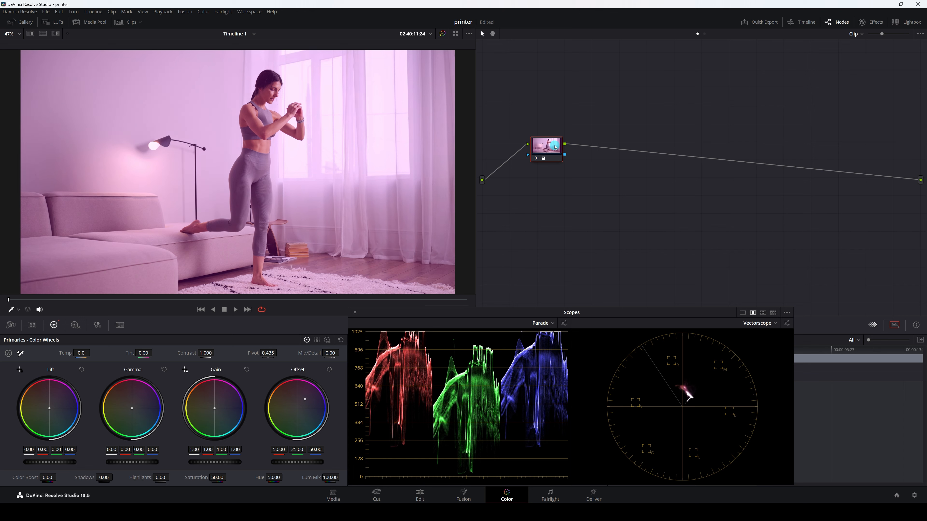
pyautogui.rightClick(554, 147)
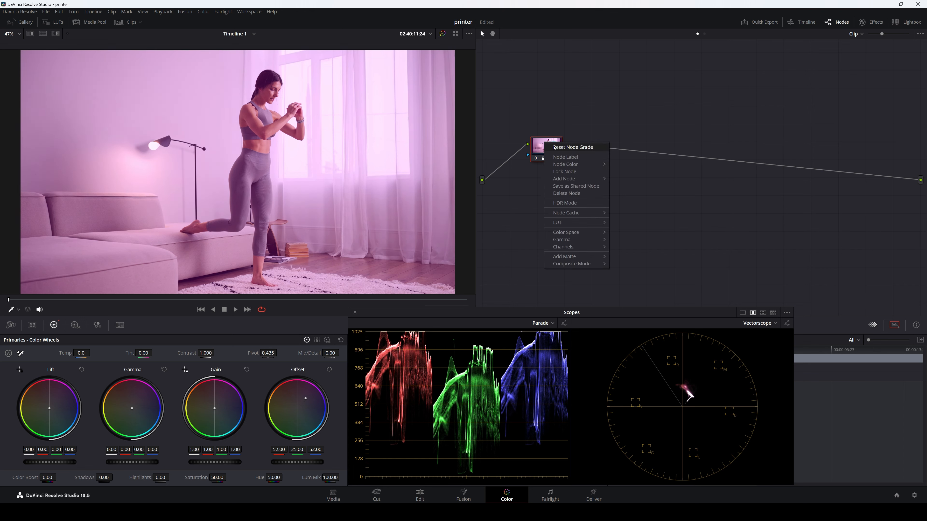
pyautogui.click(554, 148)
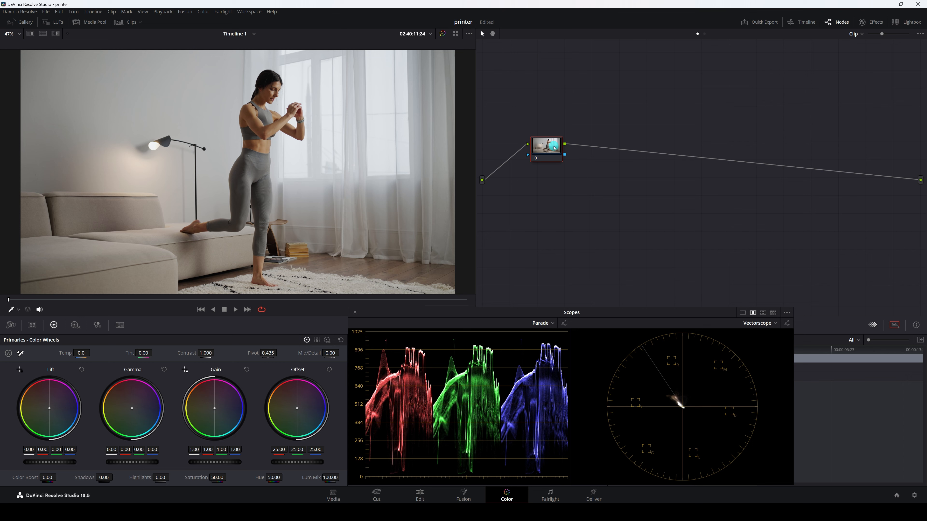
# Raise the red and green offsets of node 01 together to 58.00 for a yellow shift, and reset the node's grade.
pyautogui.press('9')
pyautogui.press('9')
pyautogui.press('9')
pyautogui.press('9')
pyautogui.press('9')
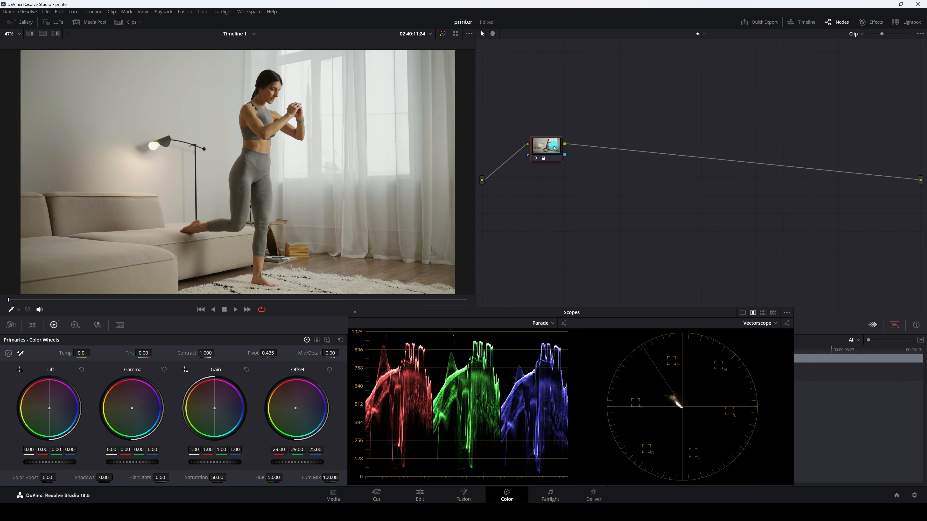
pyautogui.press('9')
pyautogui.press('9')
pyautogui.press('9')
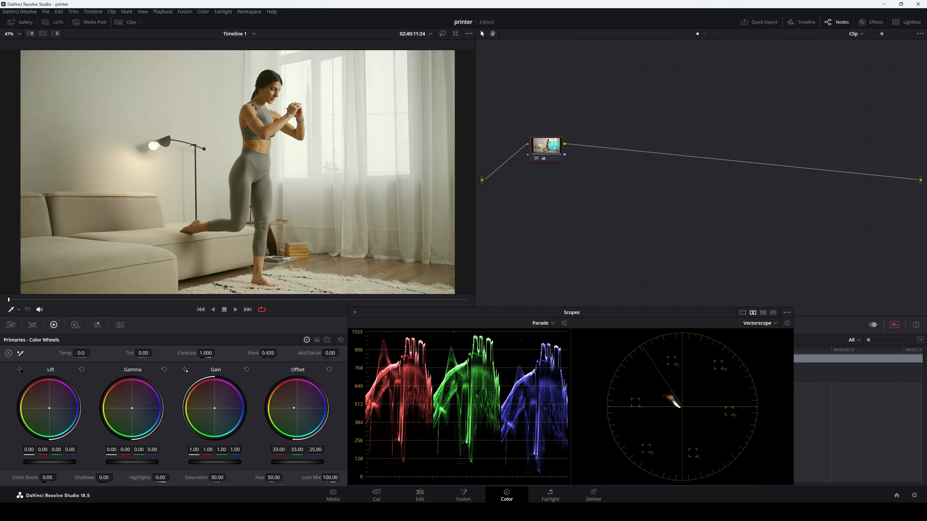
pyautogui.press('9')
pyautogui.press('9')
pyautogui.press('9')
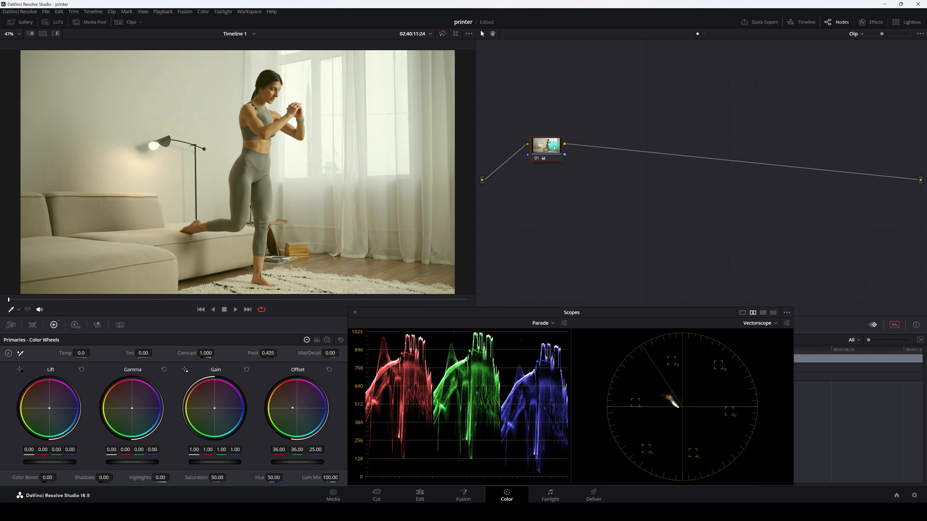
pyautogui.press('9')
pyautogui.press('9')
pyautogui.press('9')
pyautogui.press('9')
pyautogui.press('9')
pyautogui.press('9')
pyautogui.press('9')
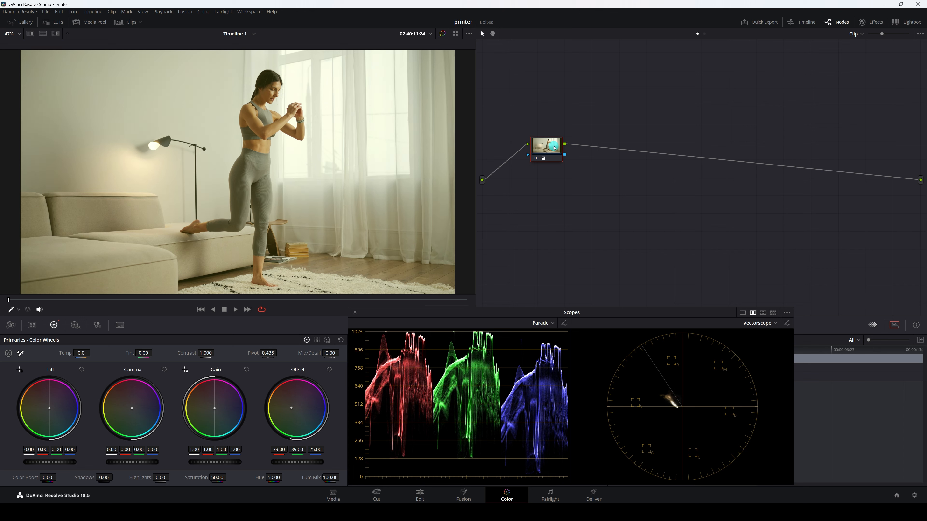
pyautogui.press('9')
pyautogui.press('9')
pyautogui.press('9')
pyautogui.press('9')
pyautogui.press('9')
pyautogui.press('9')
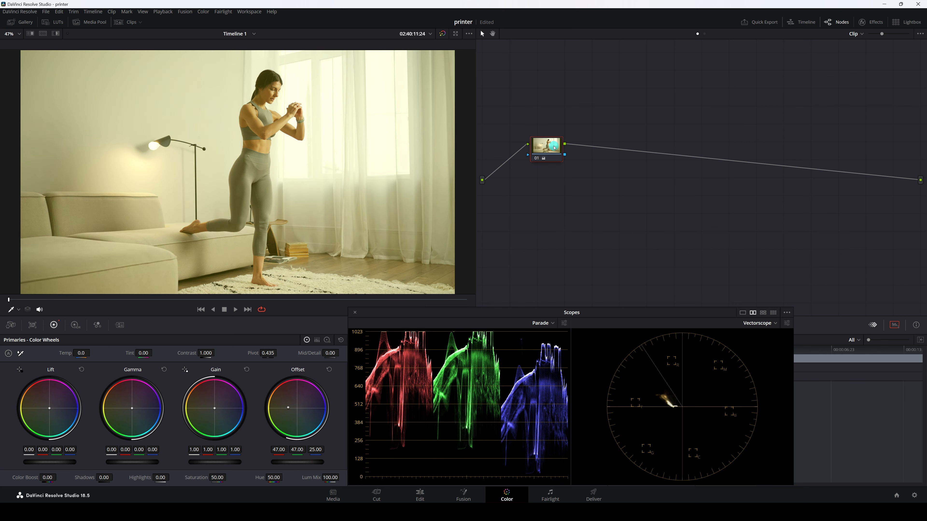
pyautogui.press('9')
pyautogui.press('9')
pyautogui.press('9')
pyautogui.press('9')
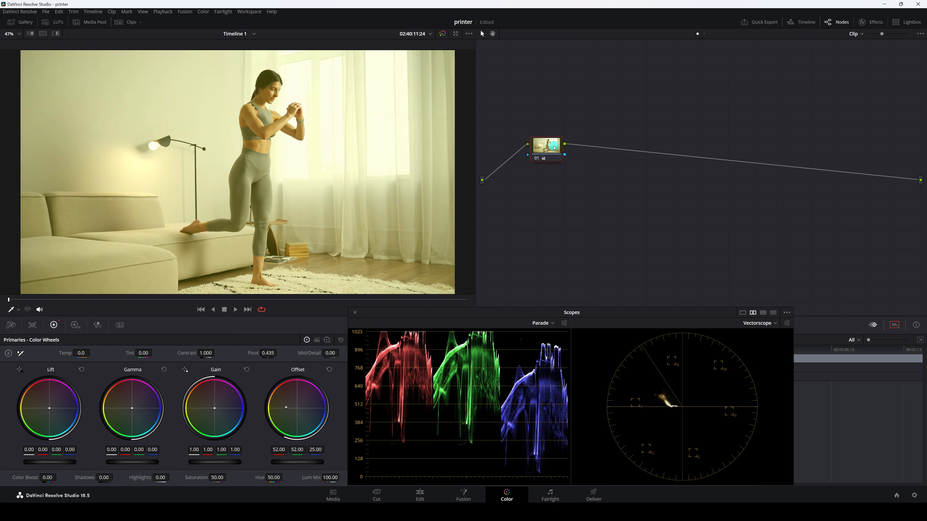
pyautogui.press('9')
pyautogui.press('9')
pyautogui.press('9')
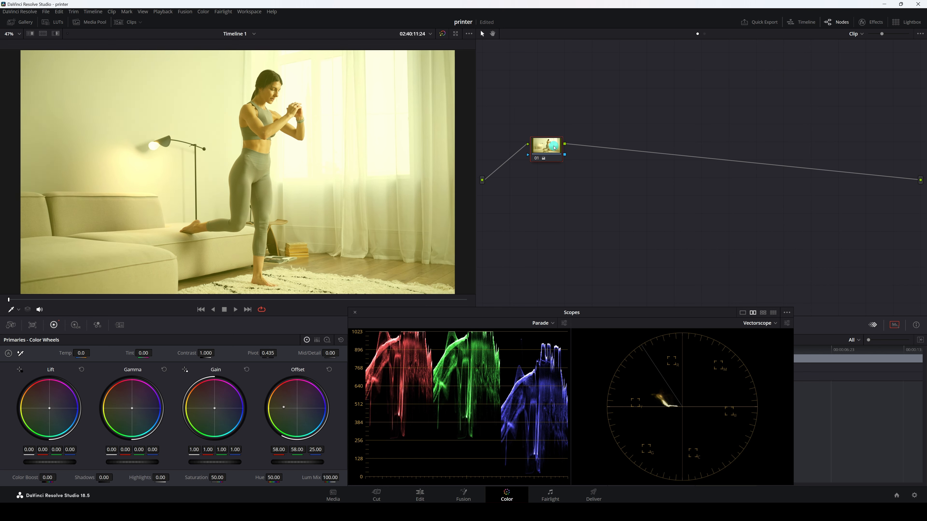
pyautogui.rightClick(554, 148)
pyautogui.click(556, 153)
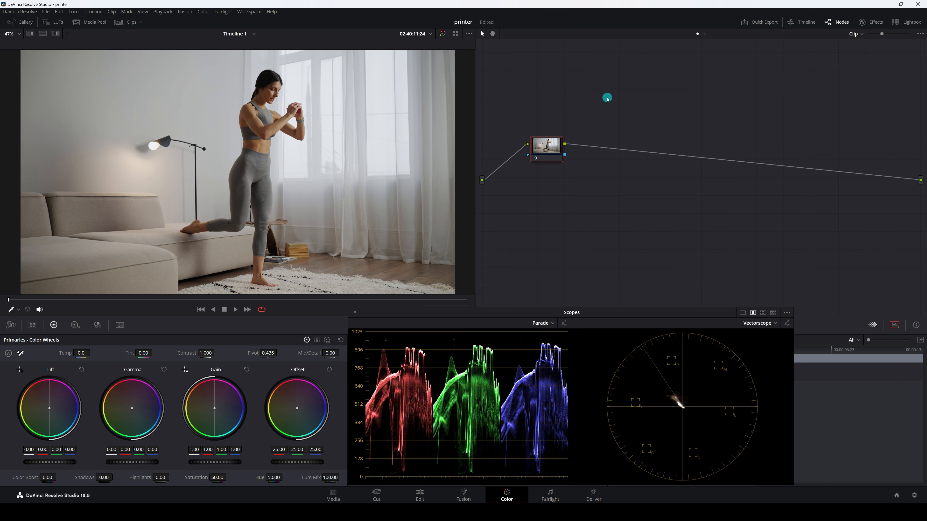
# Lower the green and blue offsets of node 01 together to -5.00 for a red shift using printer lights.
pyautogui.press('KP_4')
pyautogui.press('KP_4')
pyautogui.press('KP_4')
pyautogui.press('KP_4')
pyautogui.press('KP_4')
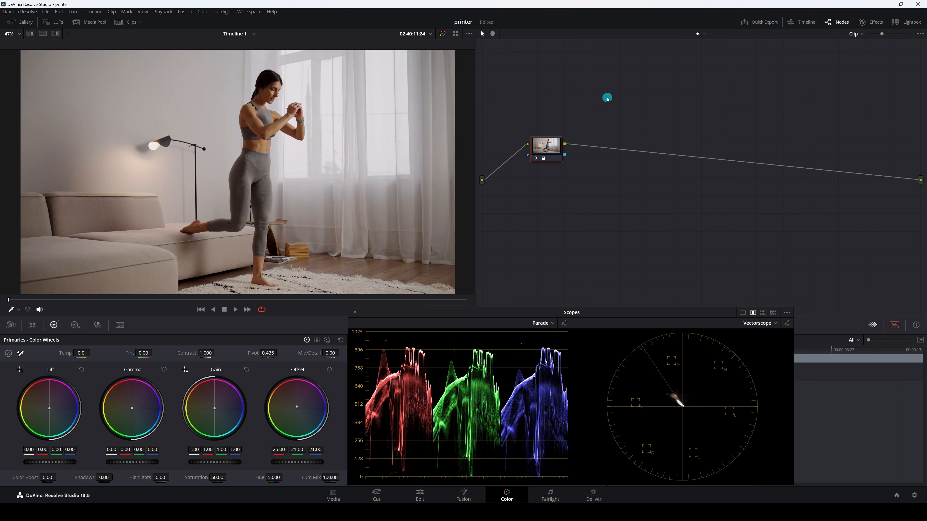
pyautogui.press('KP_4')
pyautogui.press('KP_4')
pyautogui.press('KP_4')
pyautogui.press('KP_4')
pyautogui.press('KP_4')
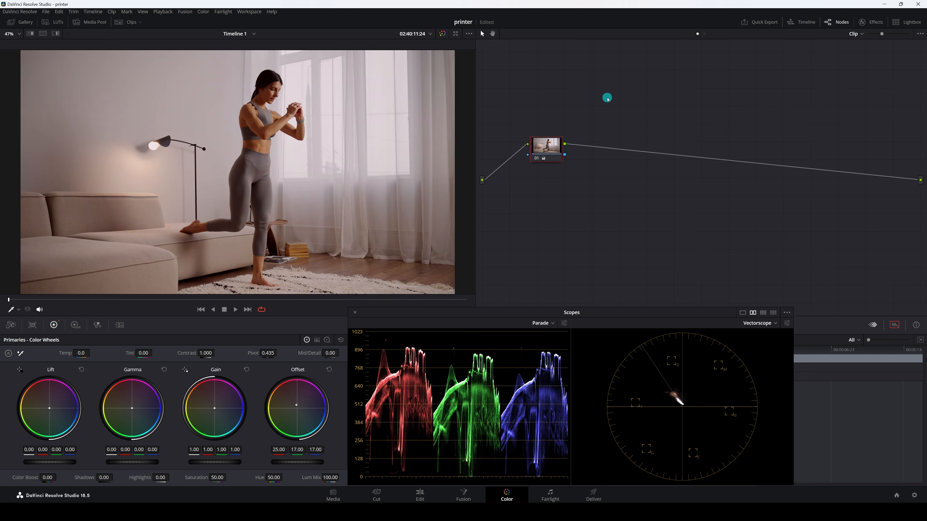
pyautogui.press('KP_4')
pyautogui.press('KP_4')
pyautogui.press('KP_4')
pyautogui.press('KP_4')
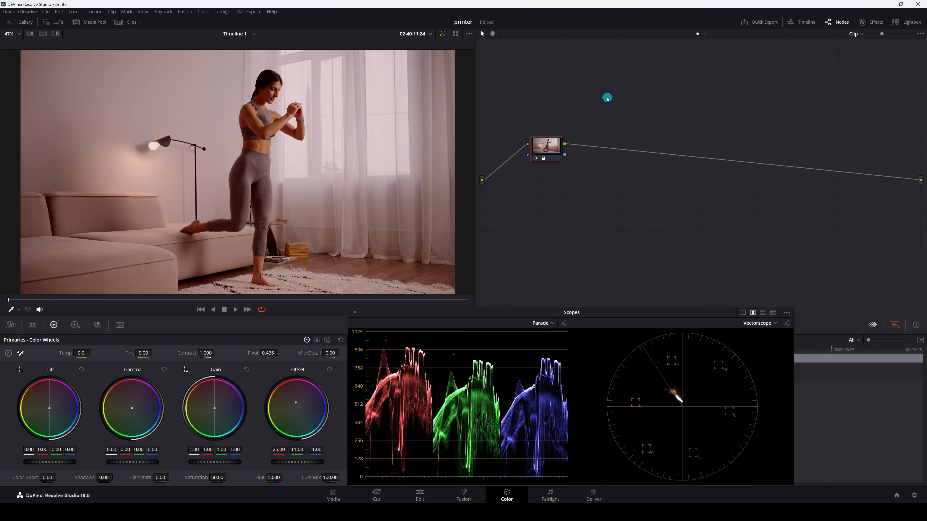
pyautogui.press('KP_4')
pyautogui.press('KP_4')
pyautogui.press('KP_4')
pyautogui.press('KP_4')
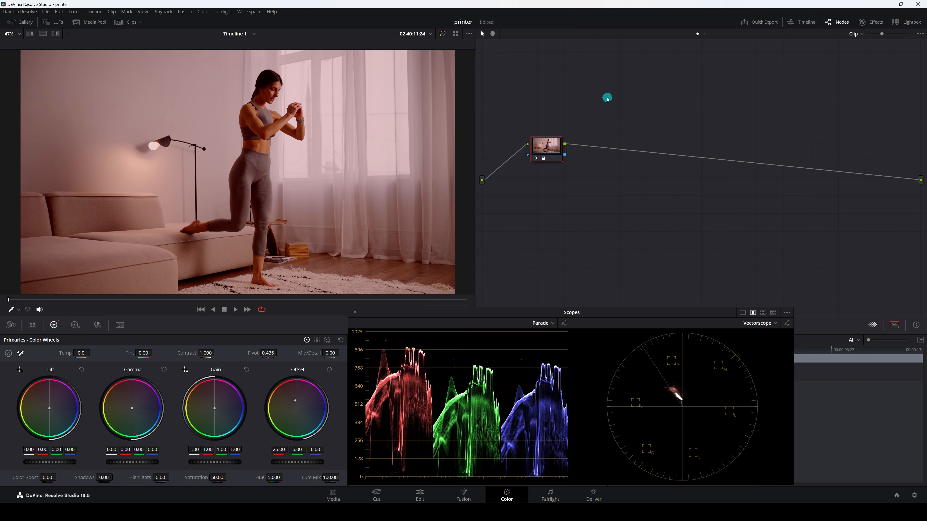
pyautogui.press('KP_4')
pyautogui.press('KP_4')
pyautogui.press('KP_4')
pyautogui.press('KP_4')
pyautogui.press('KP_4')
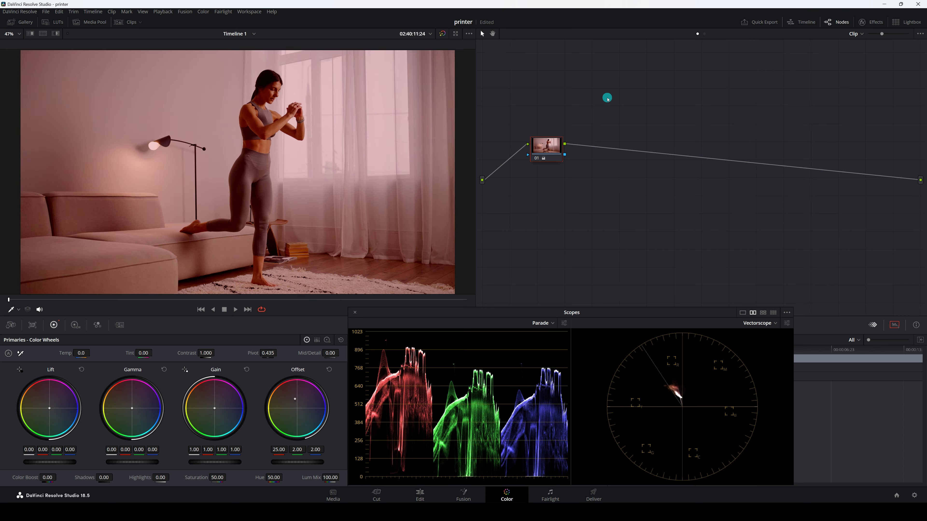
pyautogui.press('KP_4')
pyautogui.press('KP_4')
pyautogui.press('KP_4')
pyautogui.press('KP_4')
pyautogui.press('KP_4')
pyautogui.press('KP_4')
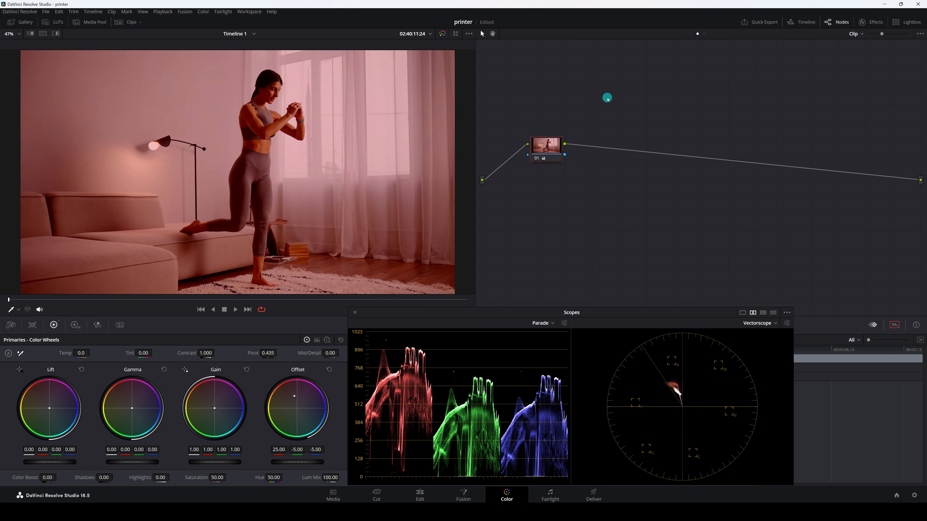
# Reset the grade of node 01 and lower its red and blue offsets together to -14.00 for a green shift using printer lights.
pyautogui.rightClick(551, 143)
pyautogui.click(558, 149)
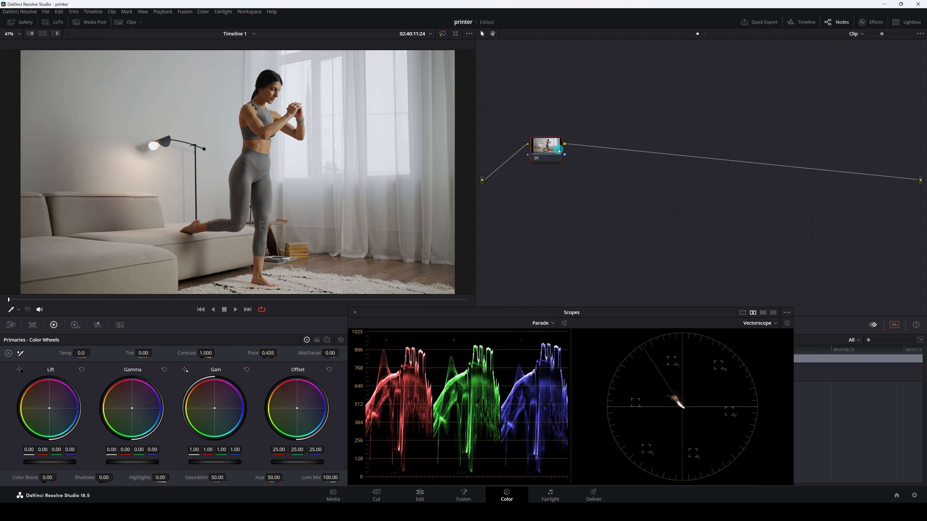
pyautogui.press('KP_5')
pyautogui.press('KP_5')
pyautogui.press('KP_5')
pyautogui.press('KP_5')
pyautogui.press('KP_5')
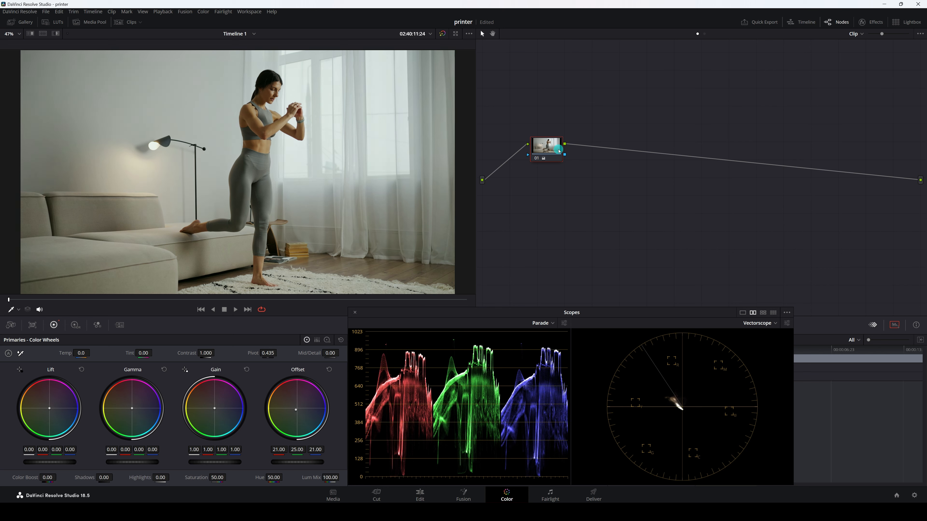
pyautogui.press('KP_5')
pyautogui.press('KP_5')
pyautogui.press('KP_5')
pyautogui.press('KP_5')
pyautogui.press('KP_5')
pyautogui.press('KP_5')
pyautogui.press('KP_5')
pyautogui.press('KP_5')
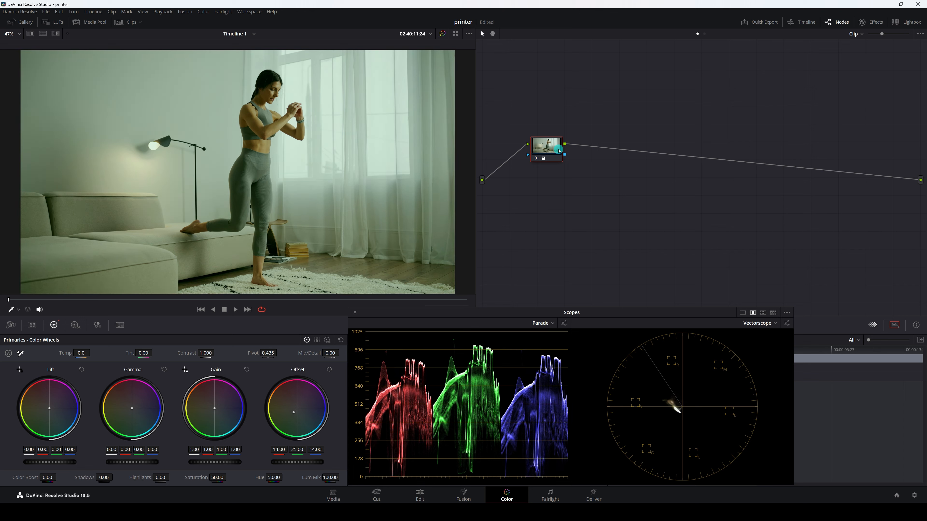
pyautogui.press('KP_5')
pyautogui.press('KP_5')
pyautogui.press('KP_5')
pyautogui.press('KP_5')
pyautogui.press('KP_5')
pyautogui.press('KP_5')
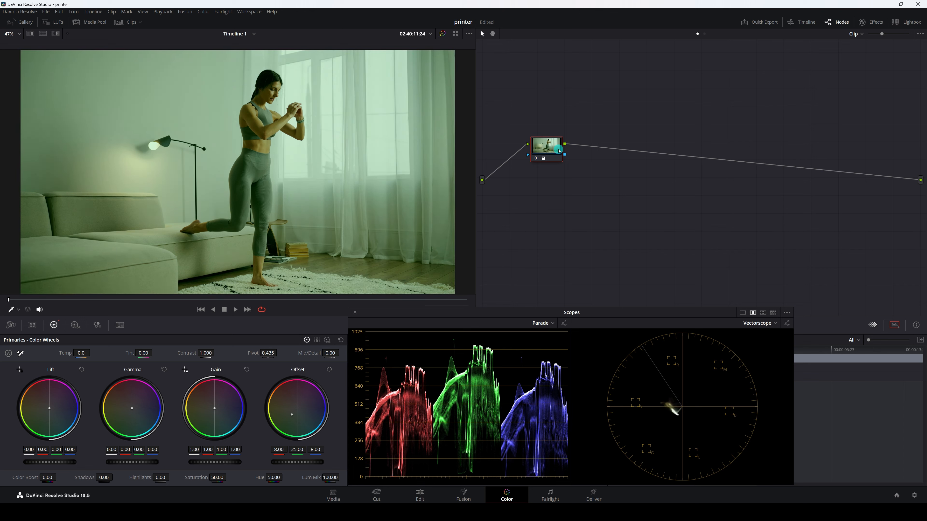
pyautogui.press('KP_5')
pyautogui.press('KP_5')
pyautogui.press('KP_5')
pyautogui.press('KP_5')
pyautogui.press('KP_5')
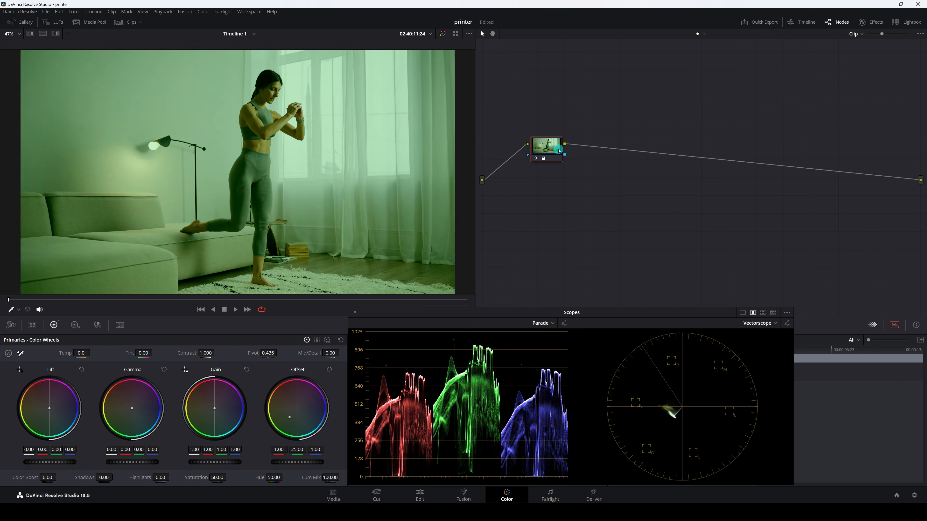
pyautogui.press('KP_5')
pyautogui.press('KP_5')
pyautogui.press('KP_5')
pyautogui.press('KP_5')
pyautogui.press('KP_5')
pyautogui.press('KP_5')
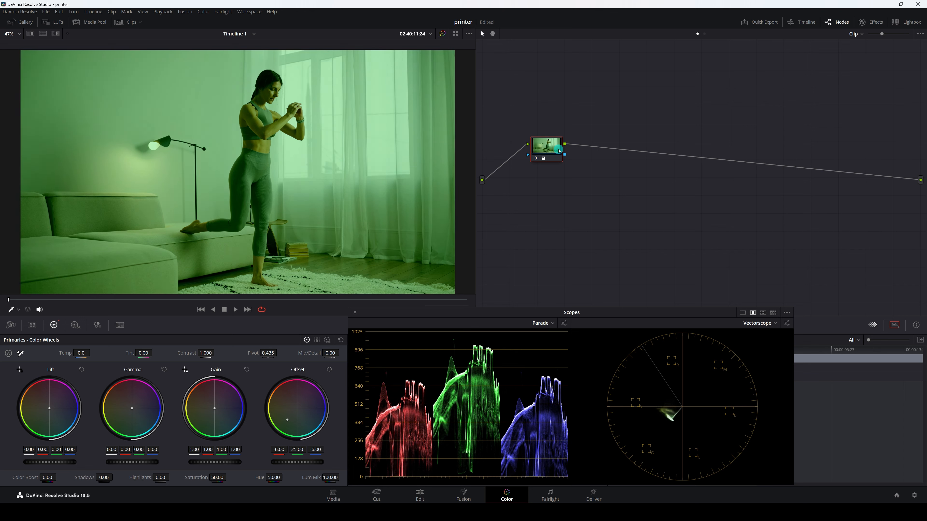
pyautogui.press('KP_5')
pyautogui.press('KP_5')
pyautogui.press('KP_5')
pyautogui.press('KP_5')
pyautogui.press('KP_5')
pyautogui.press('KP_5')
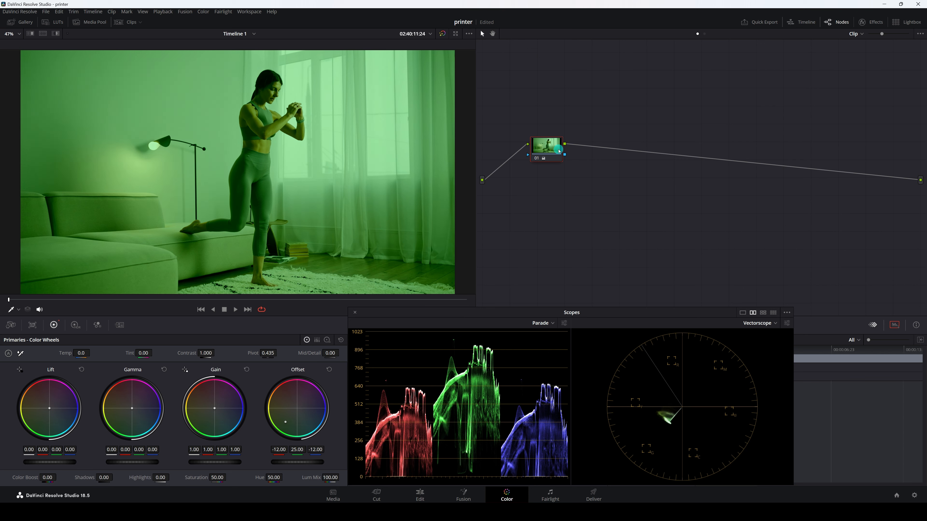
pyautogui.press('KP_5')
pyautogui.press('KP_5')
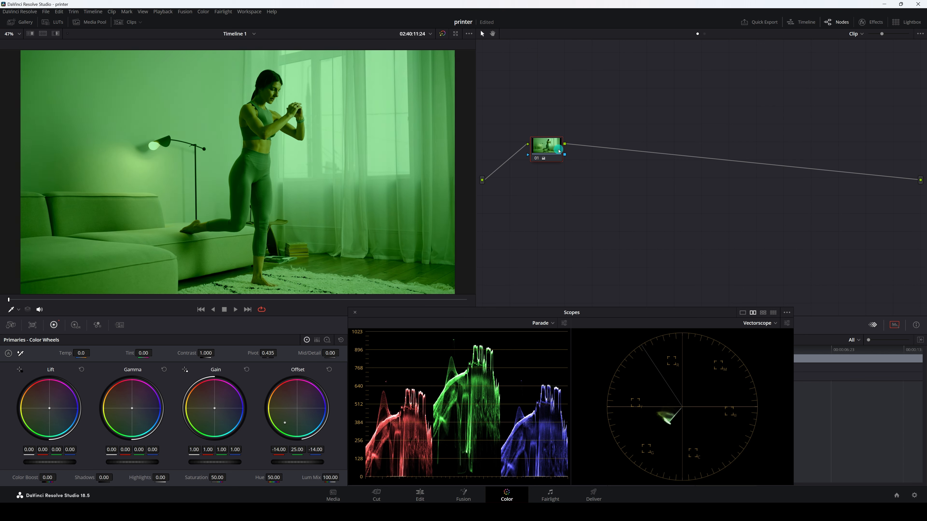
# Reset the grade of node 01 and lower its red and green offsets together to -8.00 for a blue shift using printer lights.
pyautogui.rightClick(543, 147)
pyautogui.click(549, 152)
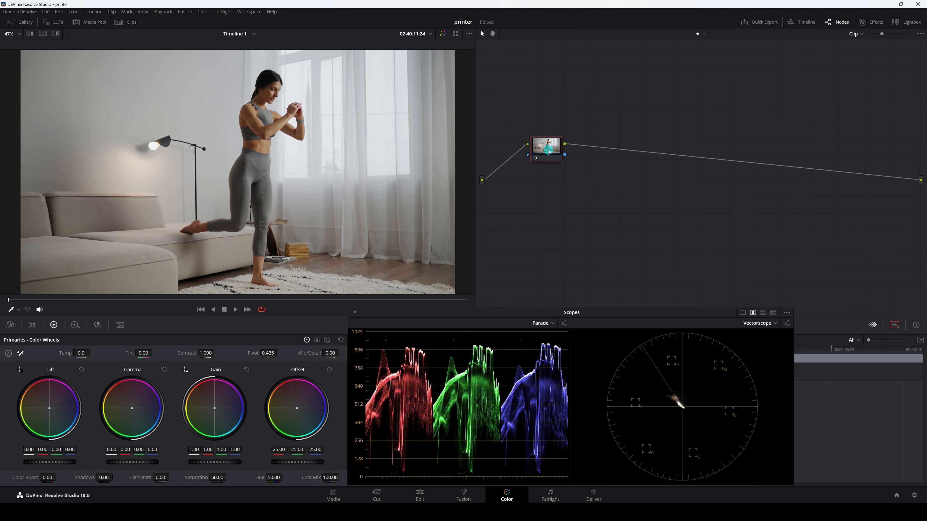
pyautogui.press('alt+KP_6')
pyautogui.press('alt+KP_6')
pyautogui.press('alt+KP_6')
pyautogui.press('alt+KP_6')
pyautogui.press('alt+KP_6')
pyautogui.press('alt+KP_6')
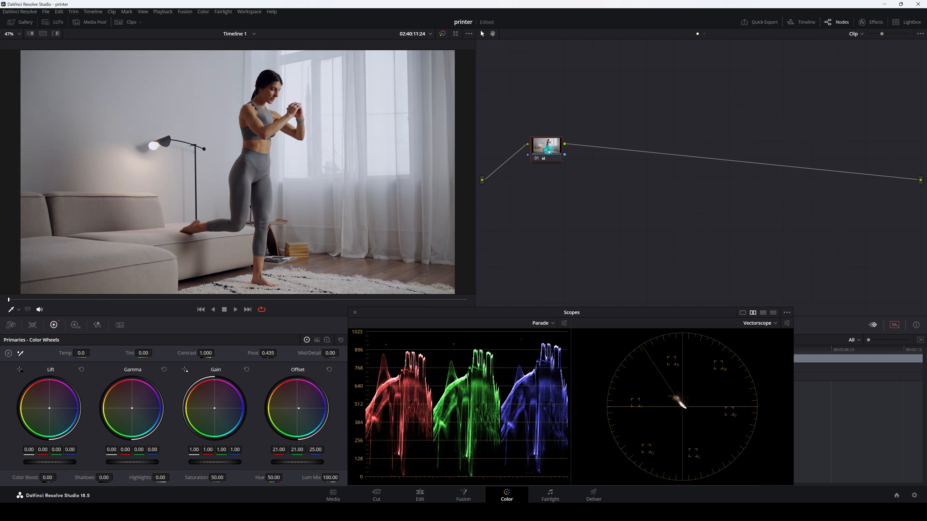
pyautogui.press('alt+KP_6')
pyautogui.press('alt+KP_6')
pyautogui.press('alt+KP_6')
pyautogui.press('alt+KP_6')
pyautogui.press('alt+KP_6')
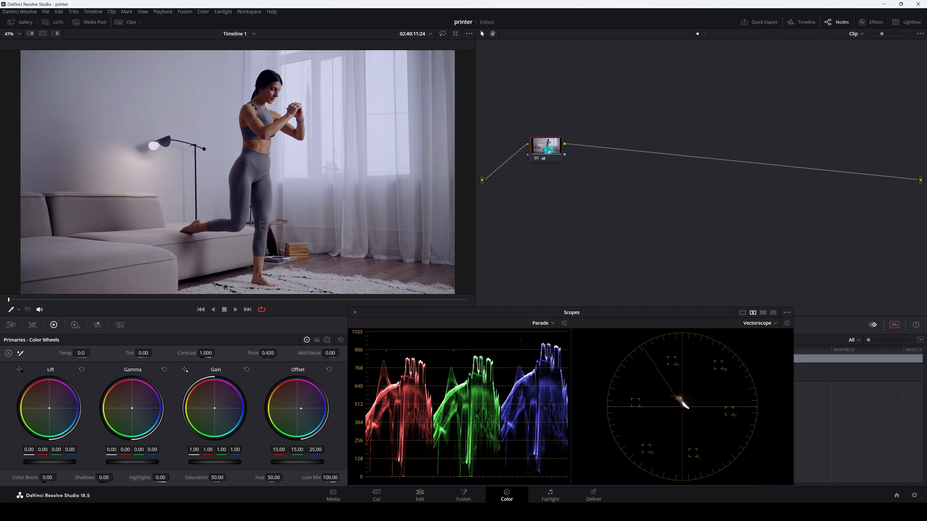
pyautogui.press('alt+KP_6')
pyautogui.press('alt+KP_6')
pyautogui.press('alt+KP_6')
pyautogui.press('alt+KP_6')
pyautogui.press('alt+KP_6')
pyautogui.press('alt+KP_6')
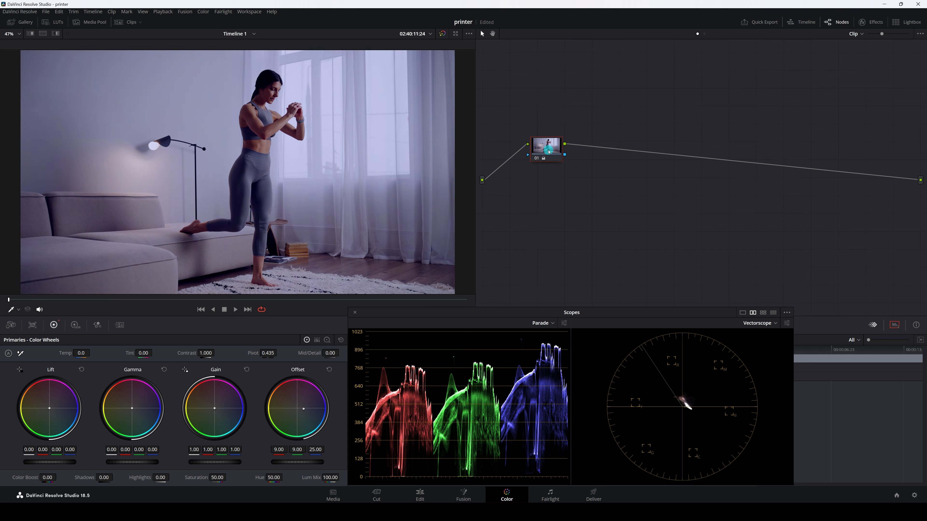
pyautogui.press('alt+KP_6')
pyautogui.press('alt+KP_6')
pyautogui.press('alt+KP_6')
pyautogui.press('alt+KP_6')
pyautogui.press('alt+KP_6')
pyautogui.press('alt+KP_6')
pyautogui.press('alt+KP_6')
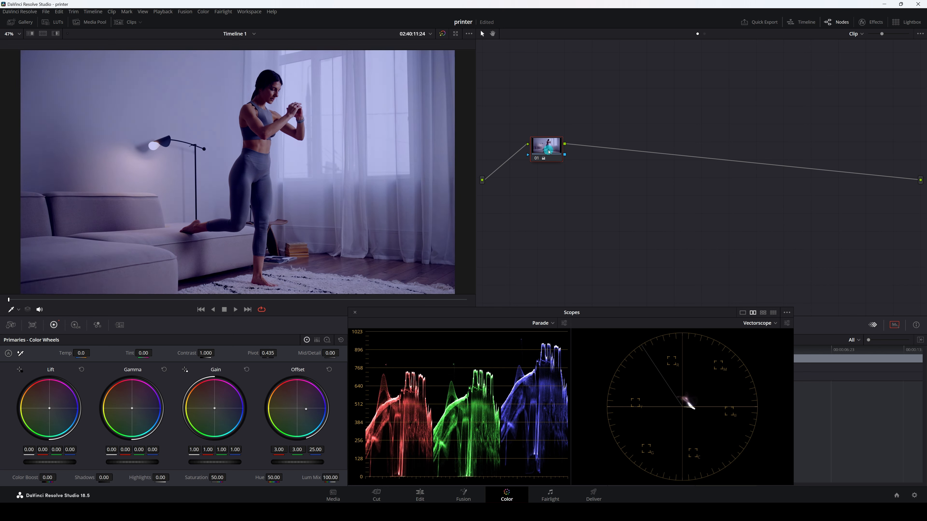
pyautogui.press('alt+KP_6')
pyautogui.press('alt+KP_6')
pyautogui.press('9')
pyautogui.press('9')
pyautogui.press('9')
pyautogui.press('9')
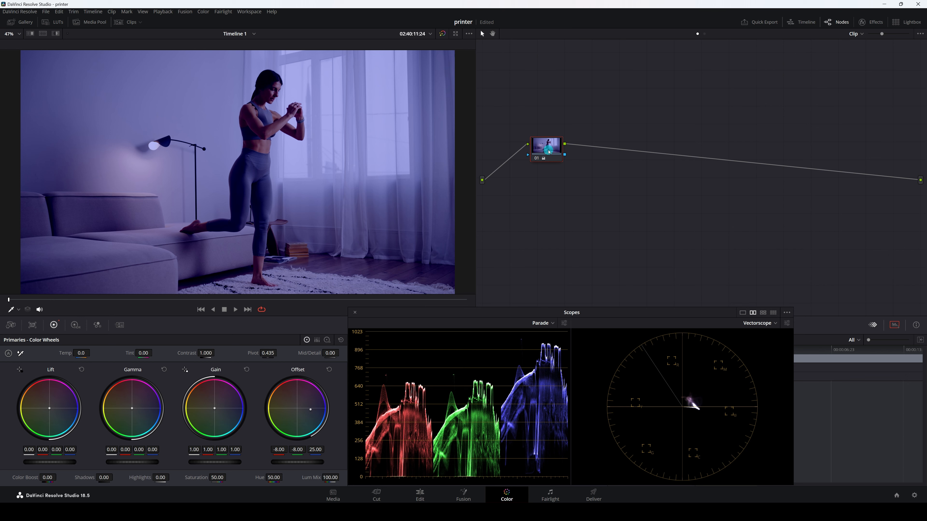
# Reset the grade of node 01 on the living-room clip.
pyautogui.rightClick(549, 146)
pyautogui.click(548, 147)
pyautogui.rightClick(547, 145)
pyautogui.click(554, 152)
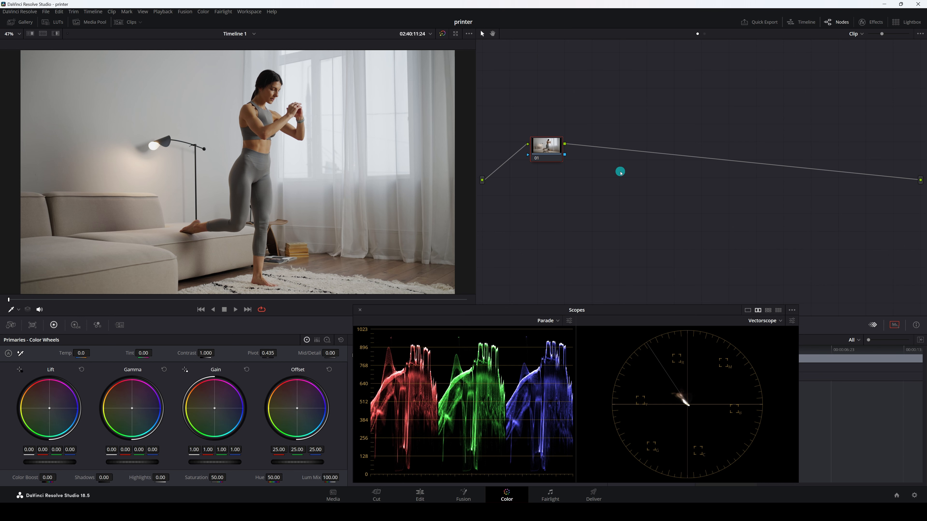
# Show the clip thumbnails, switch to clip 01 with the race car pit crew, and hide the thumbnails again.
pyautogui.click(140, 22)
pyautogui.press('Up')
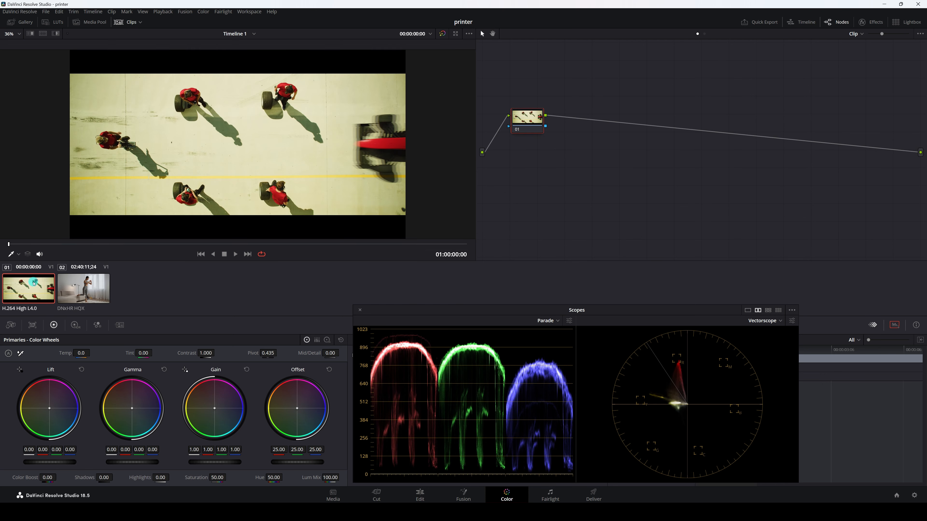
pyautogui.click(134, 23)
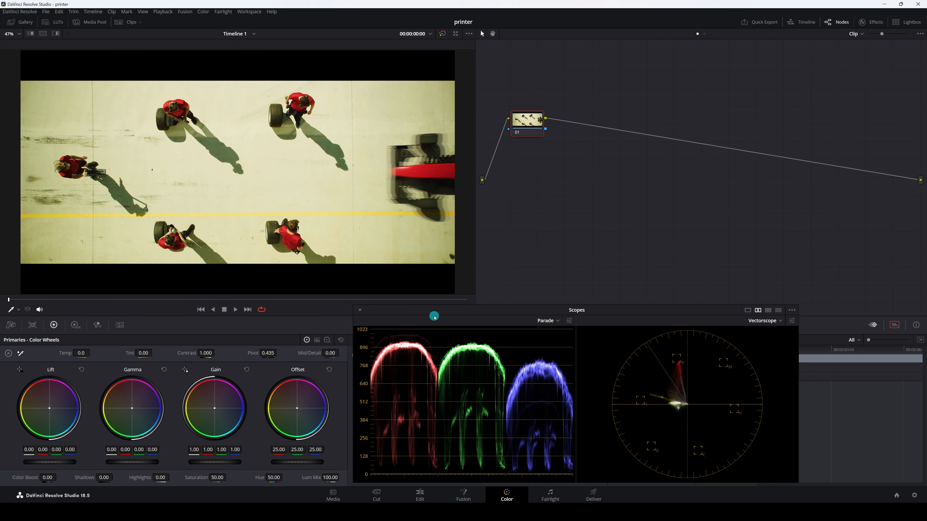
# Reposition the floating Scopes window over the curves area, leaving the offset wheel and its values uncovered.
pyautogui.moveTo(389, 310); pyautogui.dragTo(433, 267)
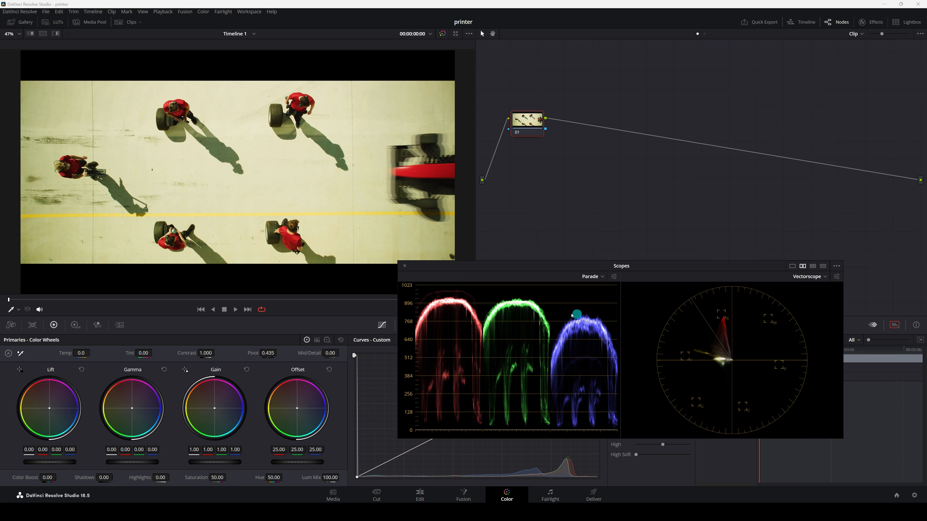
pyautogui.moveTo(497, 267); pyautogui.dragTo(453, 313)
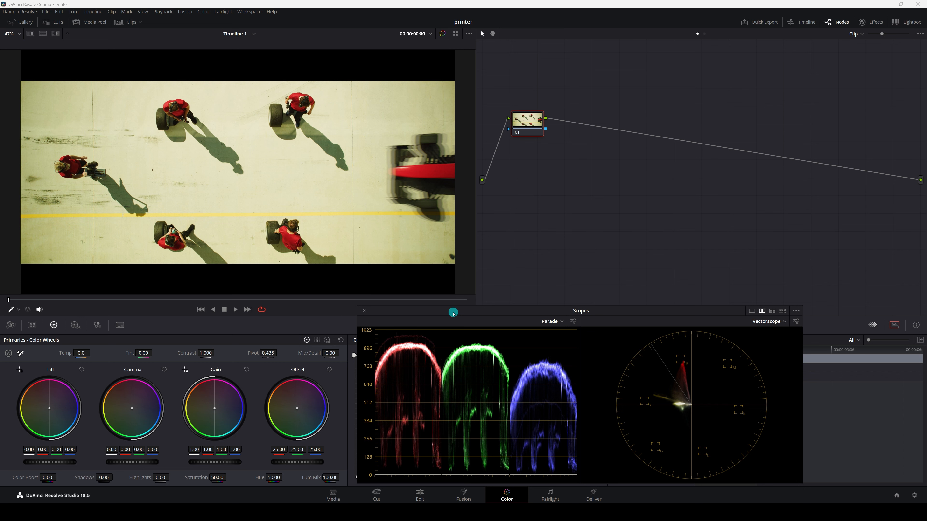
pyautogui.moveTo(453, 314)
pyautogui.mouseDown()
pyautogui.moveTo(456, 282)
pyautogui.moveTo(444, 304)
pyautogui.mouseUp()
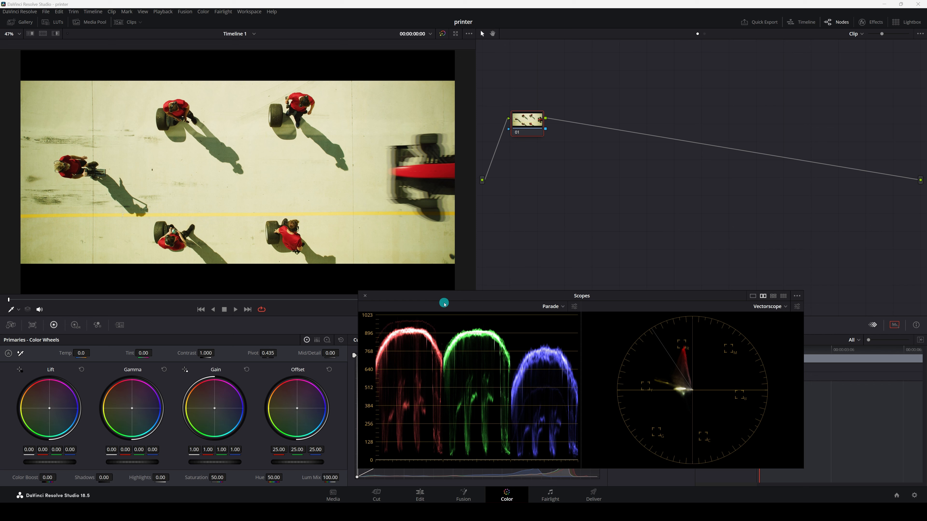
# Lower the red and green offsets of the race car clip's node together to 7.00 to neutralize the yellow cast.
pyautogui.hotkey('alt', '6')
pyautogui.hotkey('alt', '6')
pyautogui.hotkey('alt', '6')
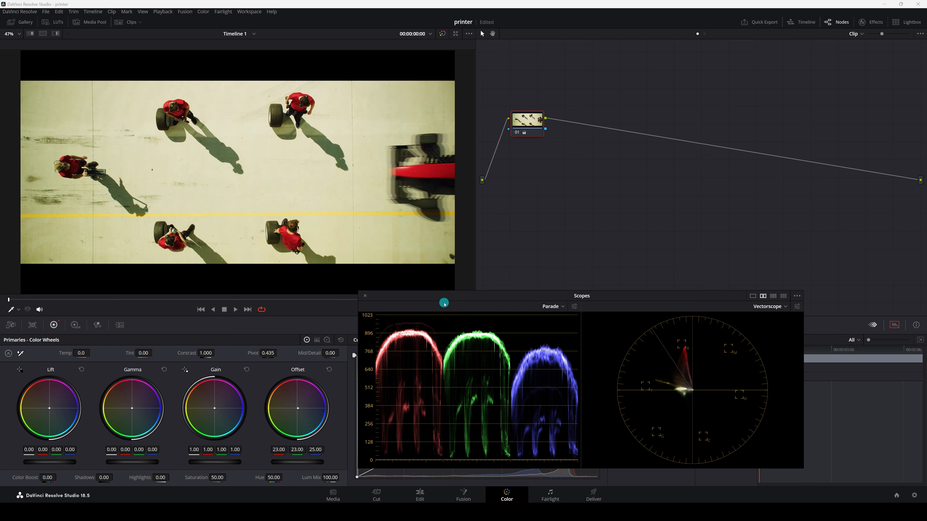
pyautogui.hotkey('alt', '6')
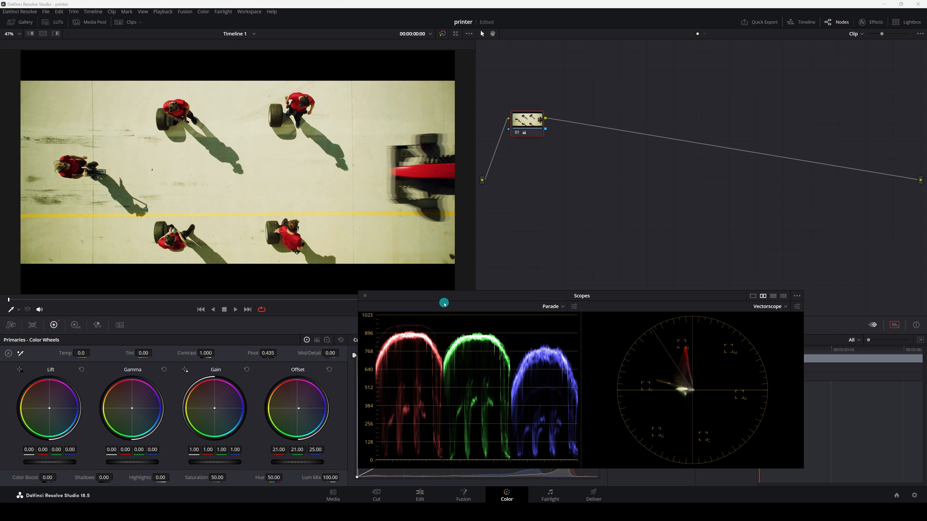
pyautogui.hotkey('alt', '6')
pyautogui.hotkey('alt', '6')
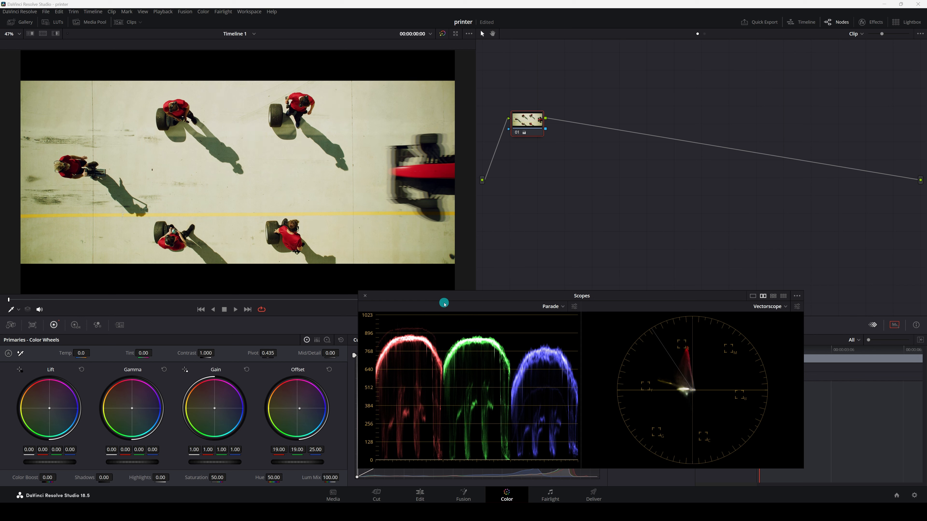
pyautogui.hotkey('alt', '6')
pyautogui.hotkey('alt', '6')
pyautogui.hotkey('alt', '6')
pyautogui.hotkey('alt', '6')
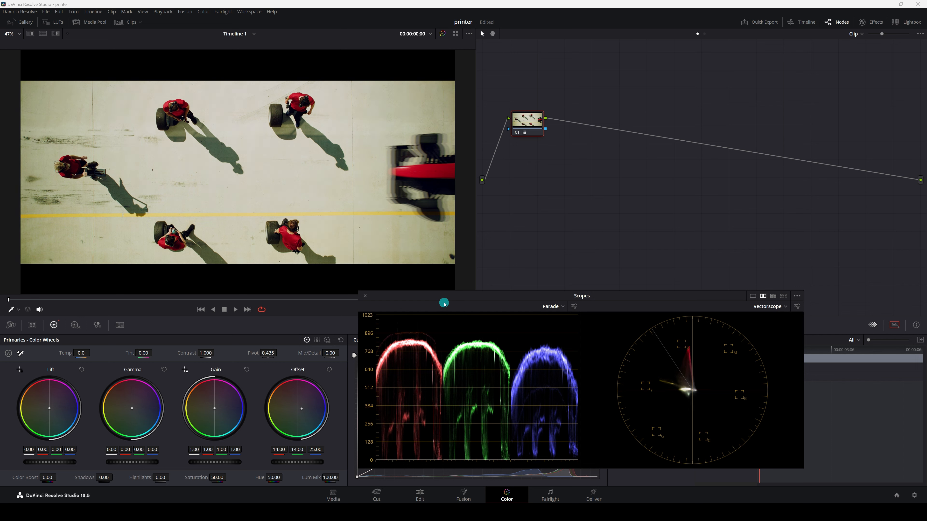
pyautogui.hotkey('alt', '6')
pyautogui.hotkey('alt', '6')
pyautogui.hotkey('alt', '6')
pyautogui.hotkey('alt', '6')
pyautogui.hotkey('alt', '6')
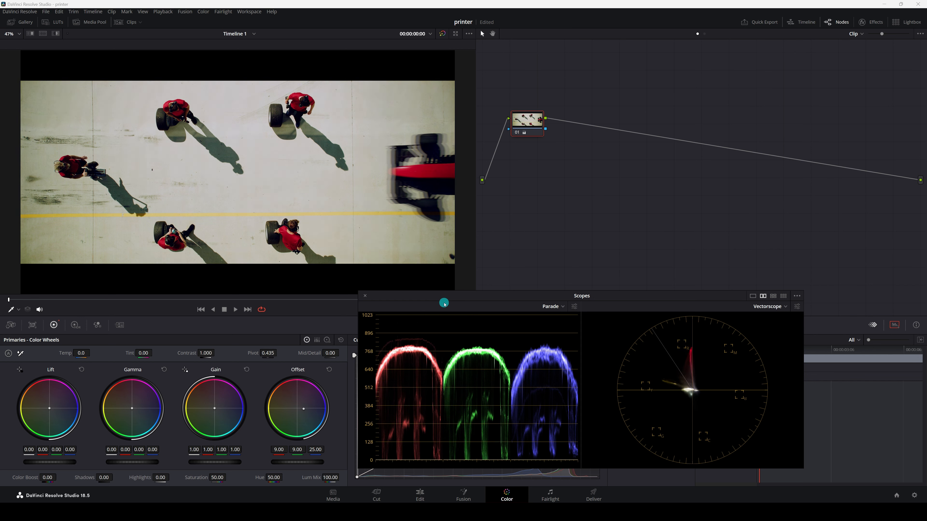
pyautogui.hotkey('alt', '6')
pyautogui.hotkey('alt', '6')
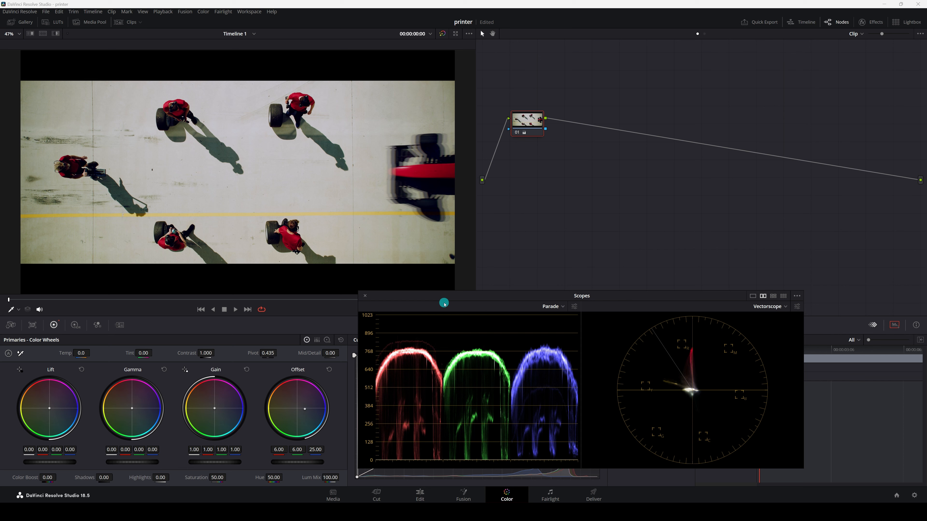
pyautogui.hotkey('alt', '9')
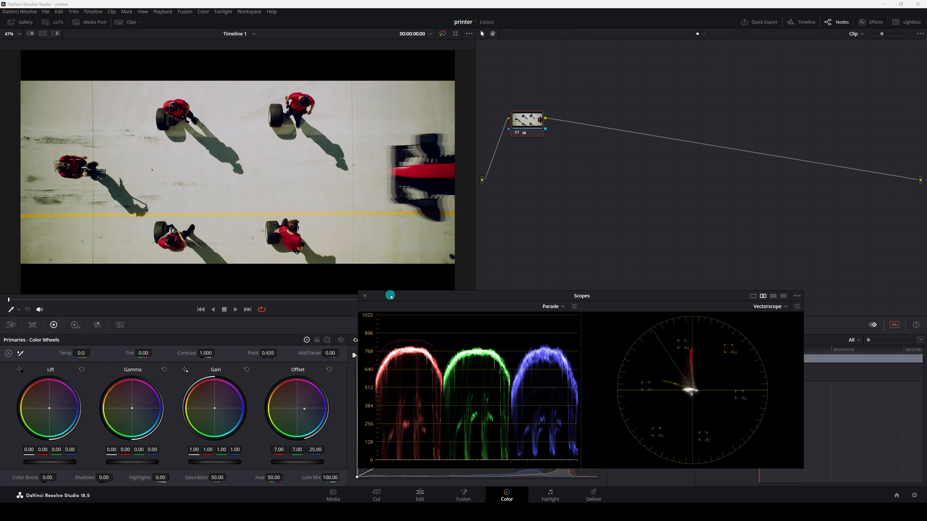
# Move the Scopes window clear of the viewer controls, scrub to 00:00:03:06, and toggle node 01 off and on to compare the correction.
pyautogui.moveTo(389, 297); pyautogui.dragTo(428, 299)
pyautogui.moveTo(9, 300); pyautogui.dragTo(221, 310)
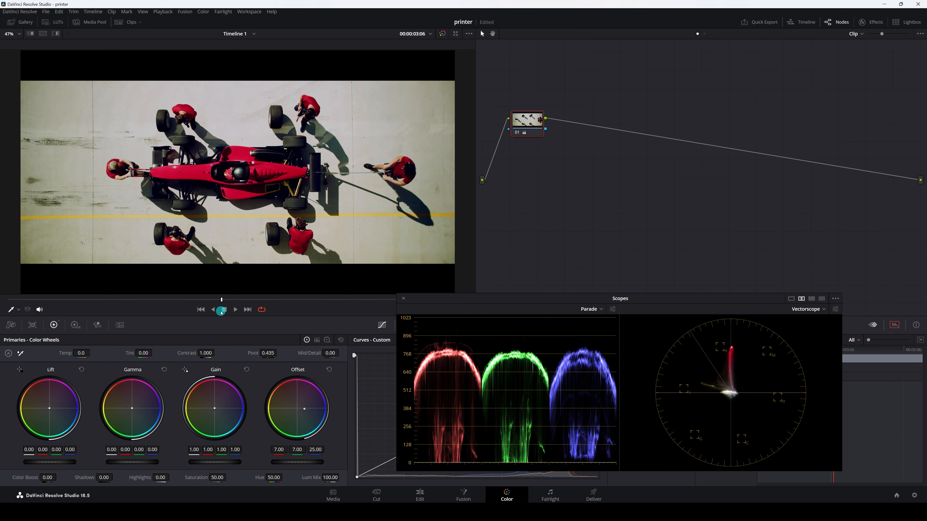
pyautogui.click(519, 134)
pyautogui.click(519, 134)
pyautogui.click(518, 134)
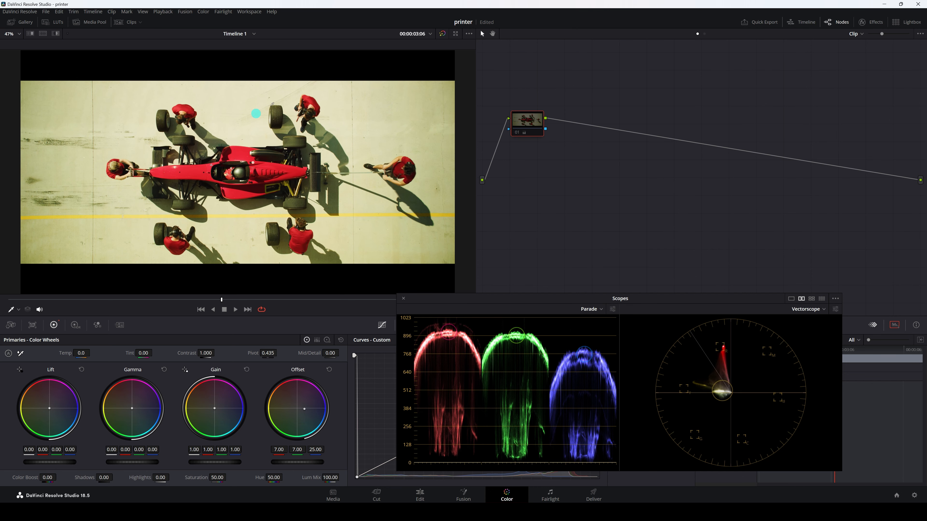
pyautogui.click(517, 133)
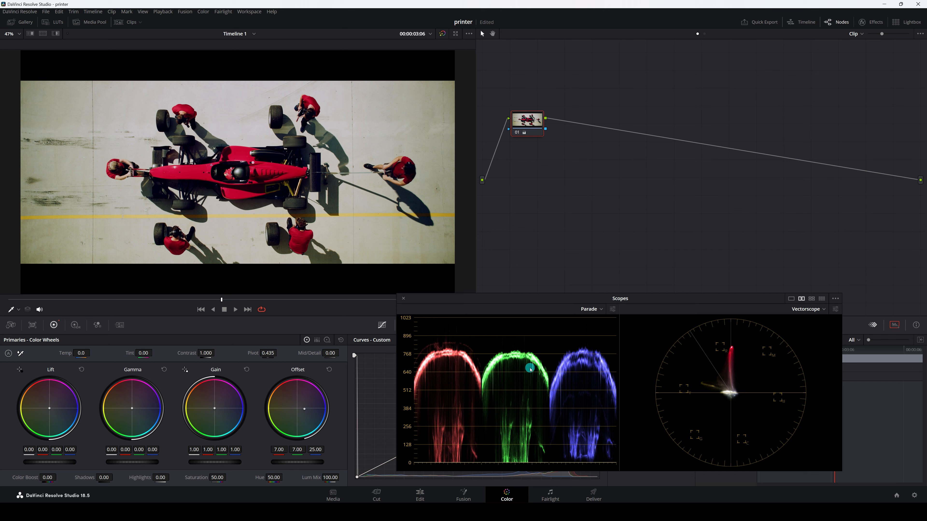
# Fine-tune the offsets of node 01 with printer lights to red 13.00, green 11.00 and blue 28.00.
pyautogui.press('KP_3')
pyautogui.press('KP_3')
pyautogui.press('KP_3')
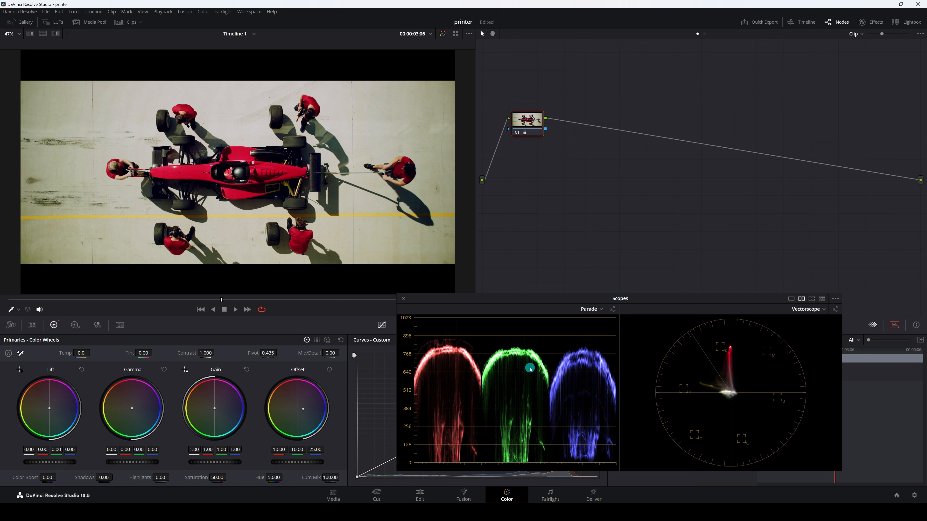
pyautogui.press('KP_7')
pyautogui.press('KP_7')
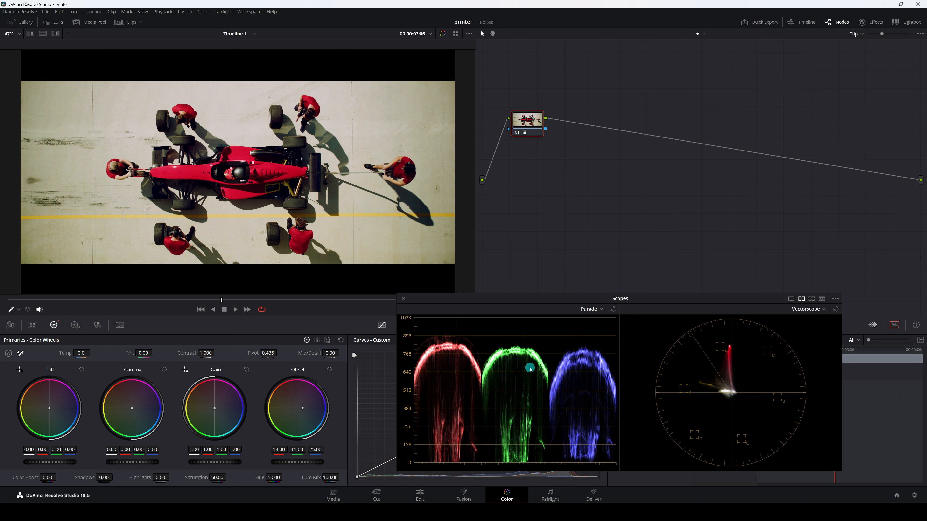
pyautogui.press('KP_9')
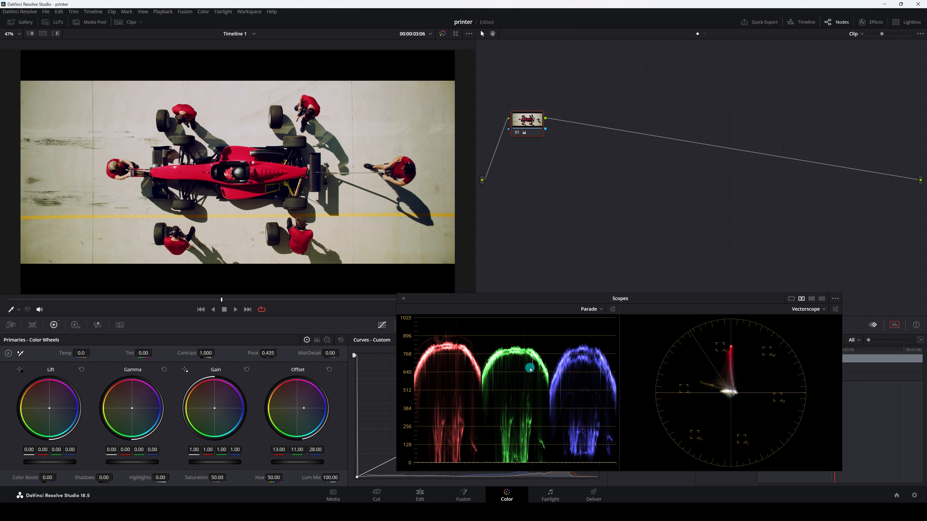
# Toggle node 01 off and on repeatedly to compare the fine-tuned color balance with the original image.
pyautogui.click(517, 133)
pyautogui.click(518, 133)
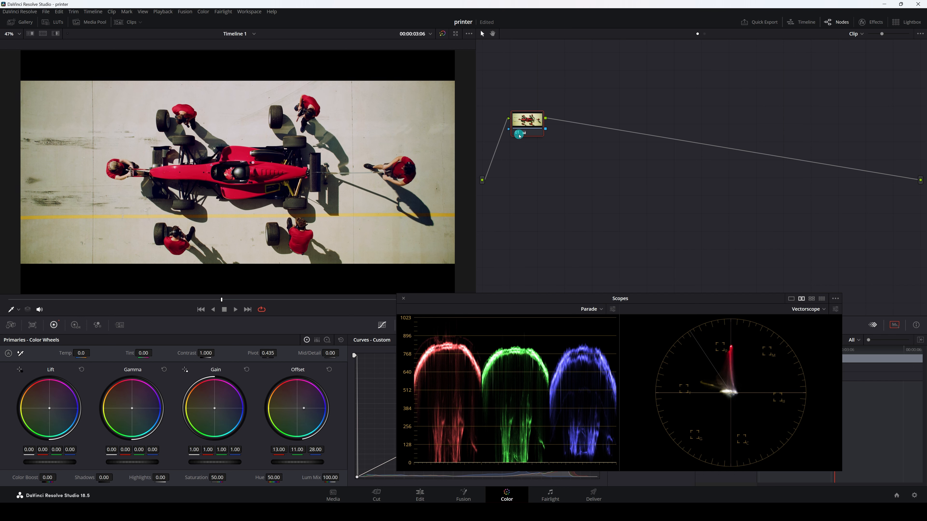
pyautogui.click(518, 133)
pyautogui.click(519, 134)
pyautogui.click(518, 134)
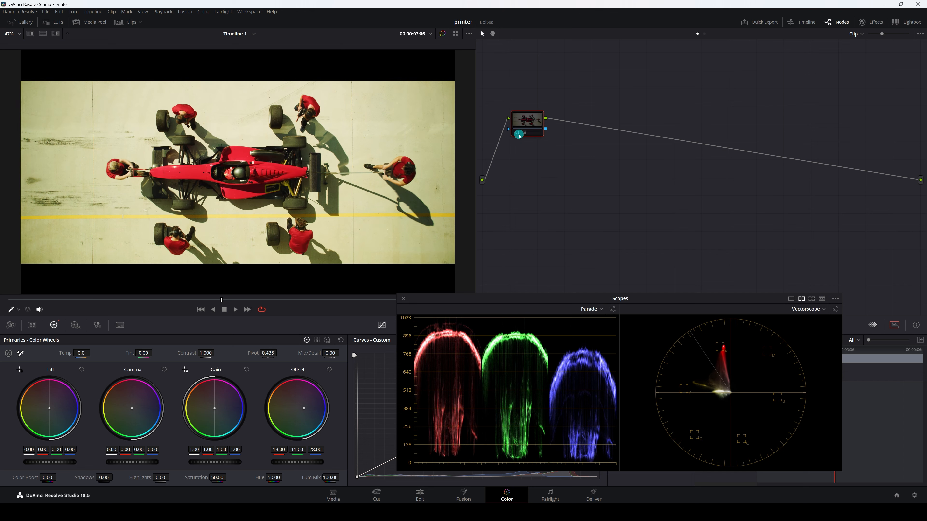
pyautogui.click(518, 134)
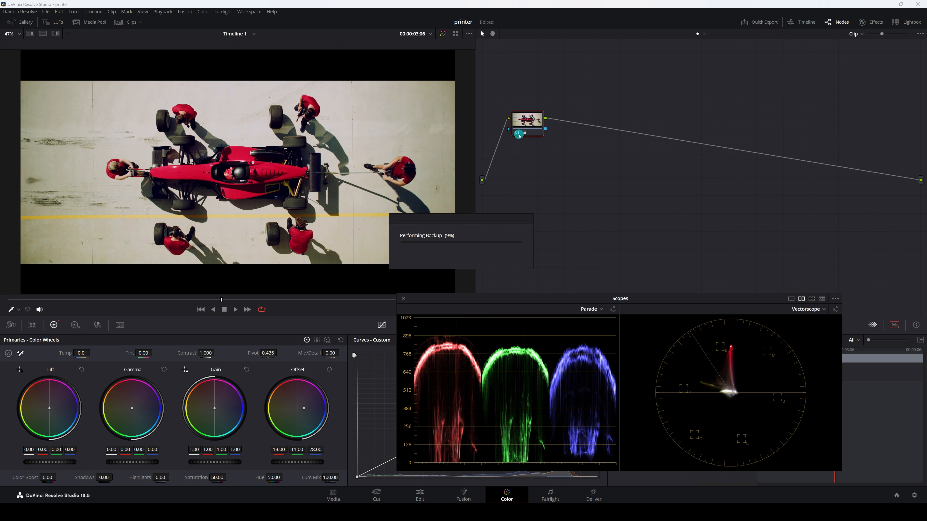